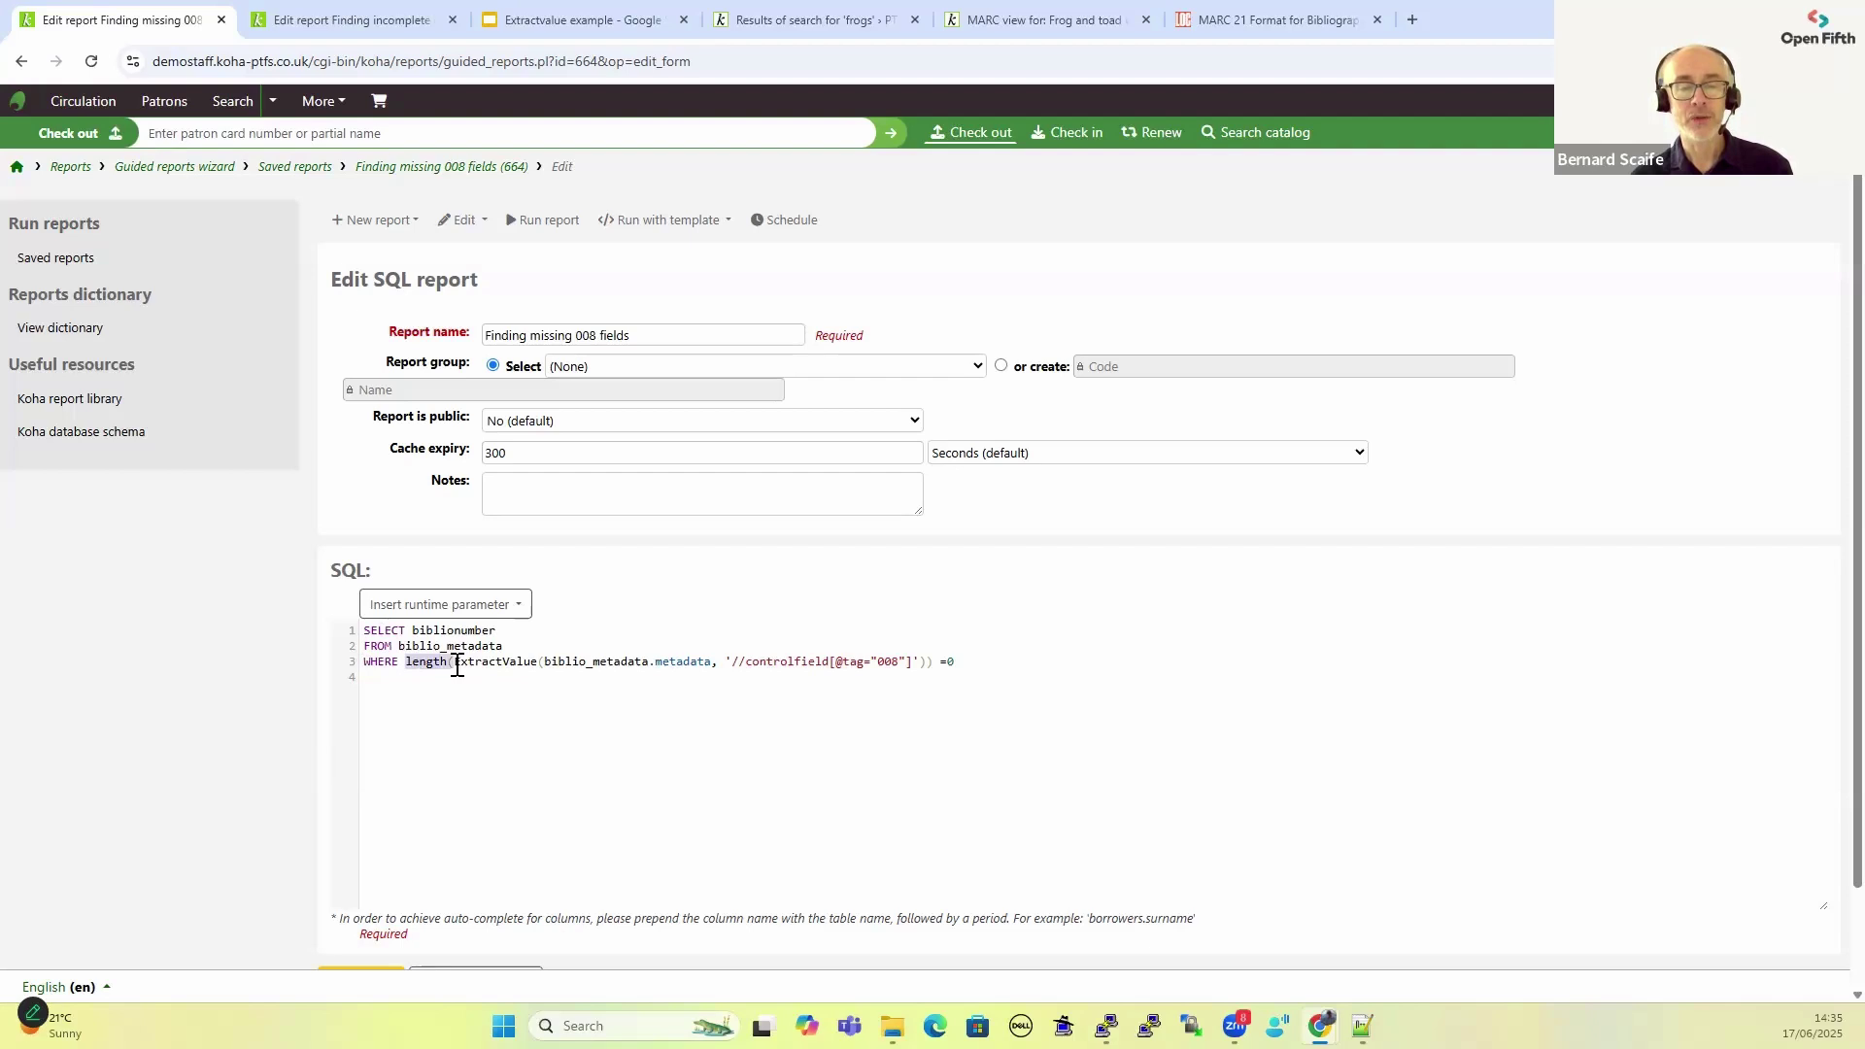
Examine the length condition around the ExtractValue expression for controlfield 008 in the missing 008 fields report's SQL
double_click(948, 661)
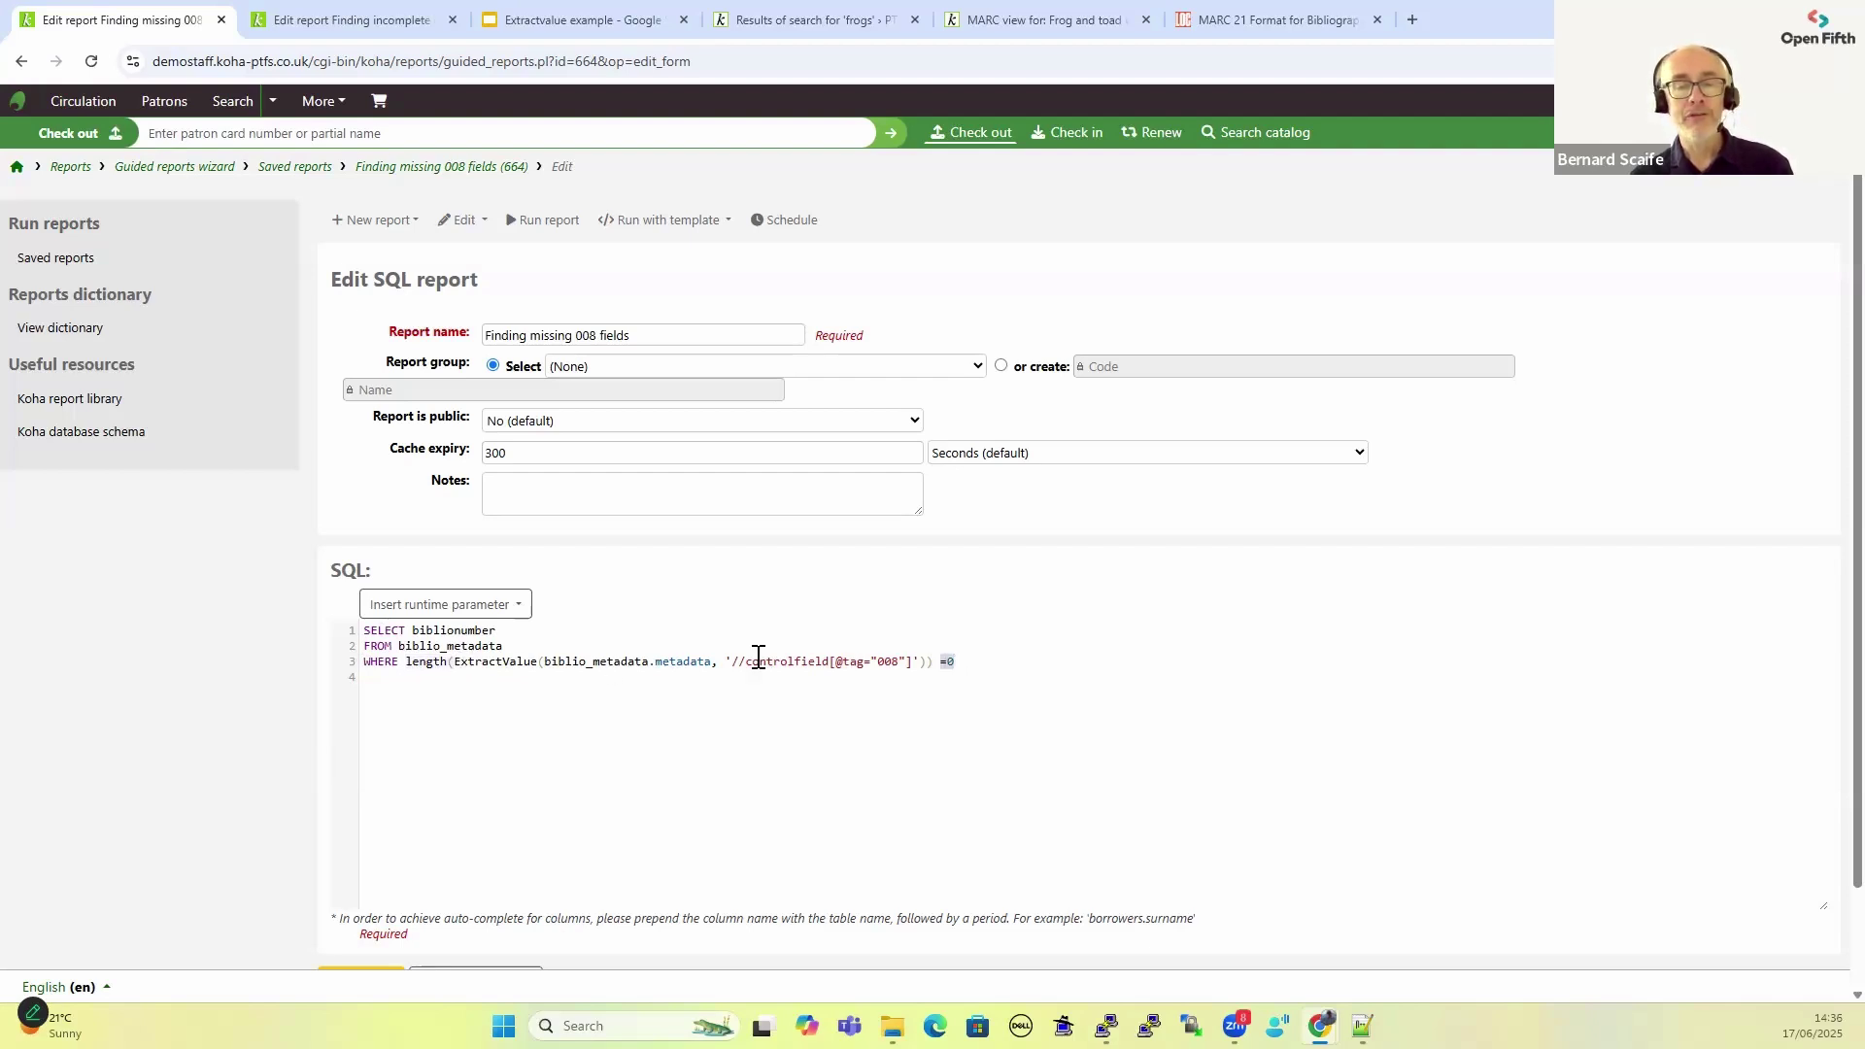
drag(453, 662, 476, 662)
drag(615, 661, 928, 664)
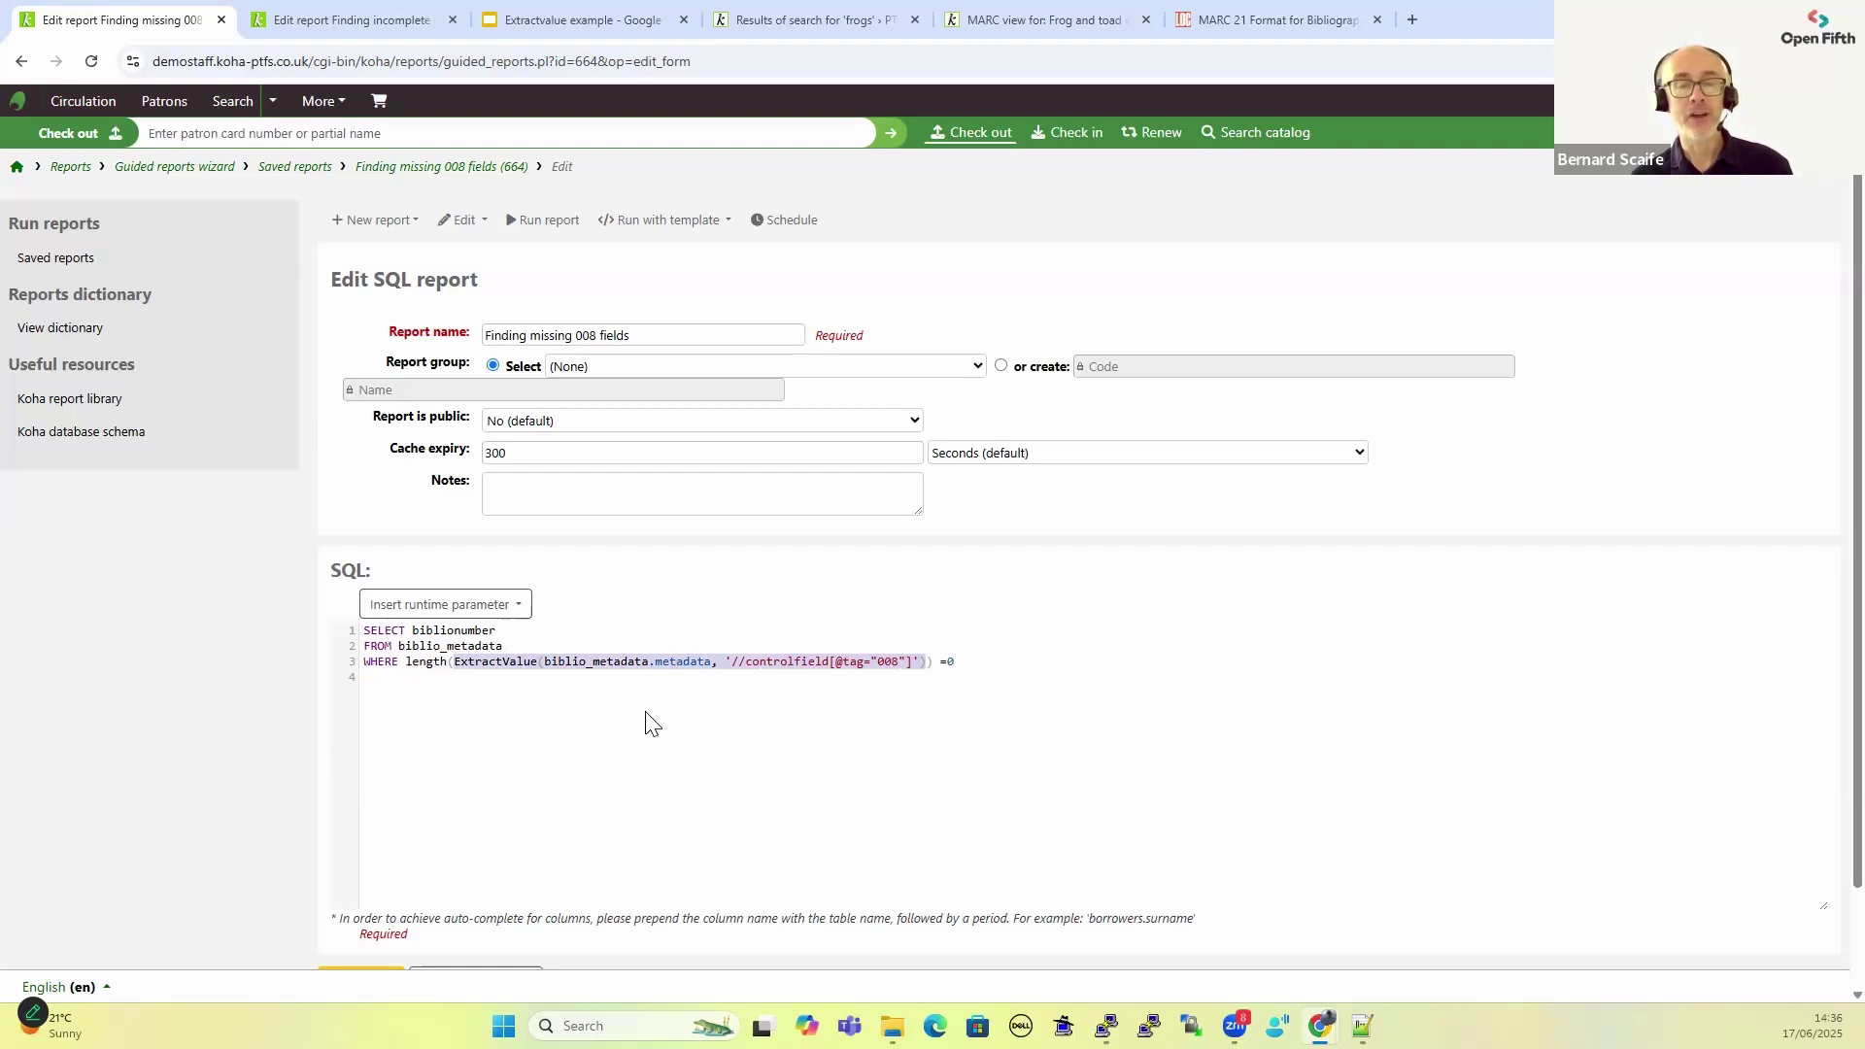
click(712, 734)
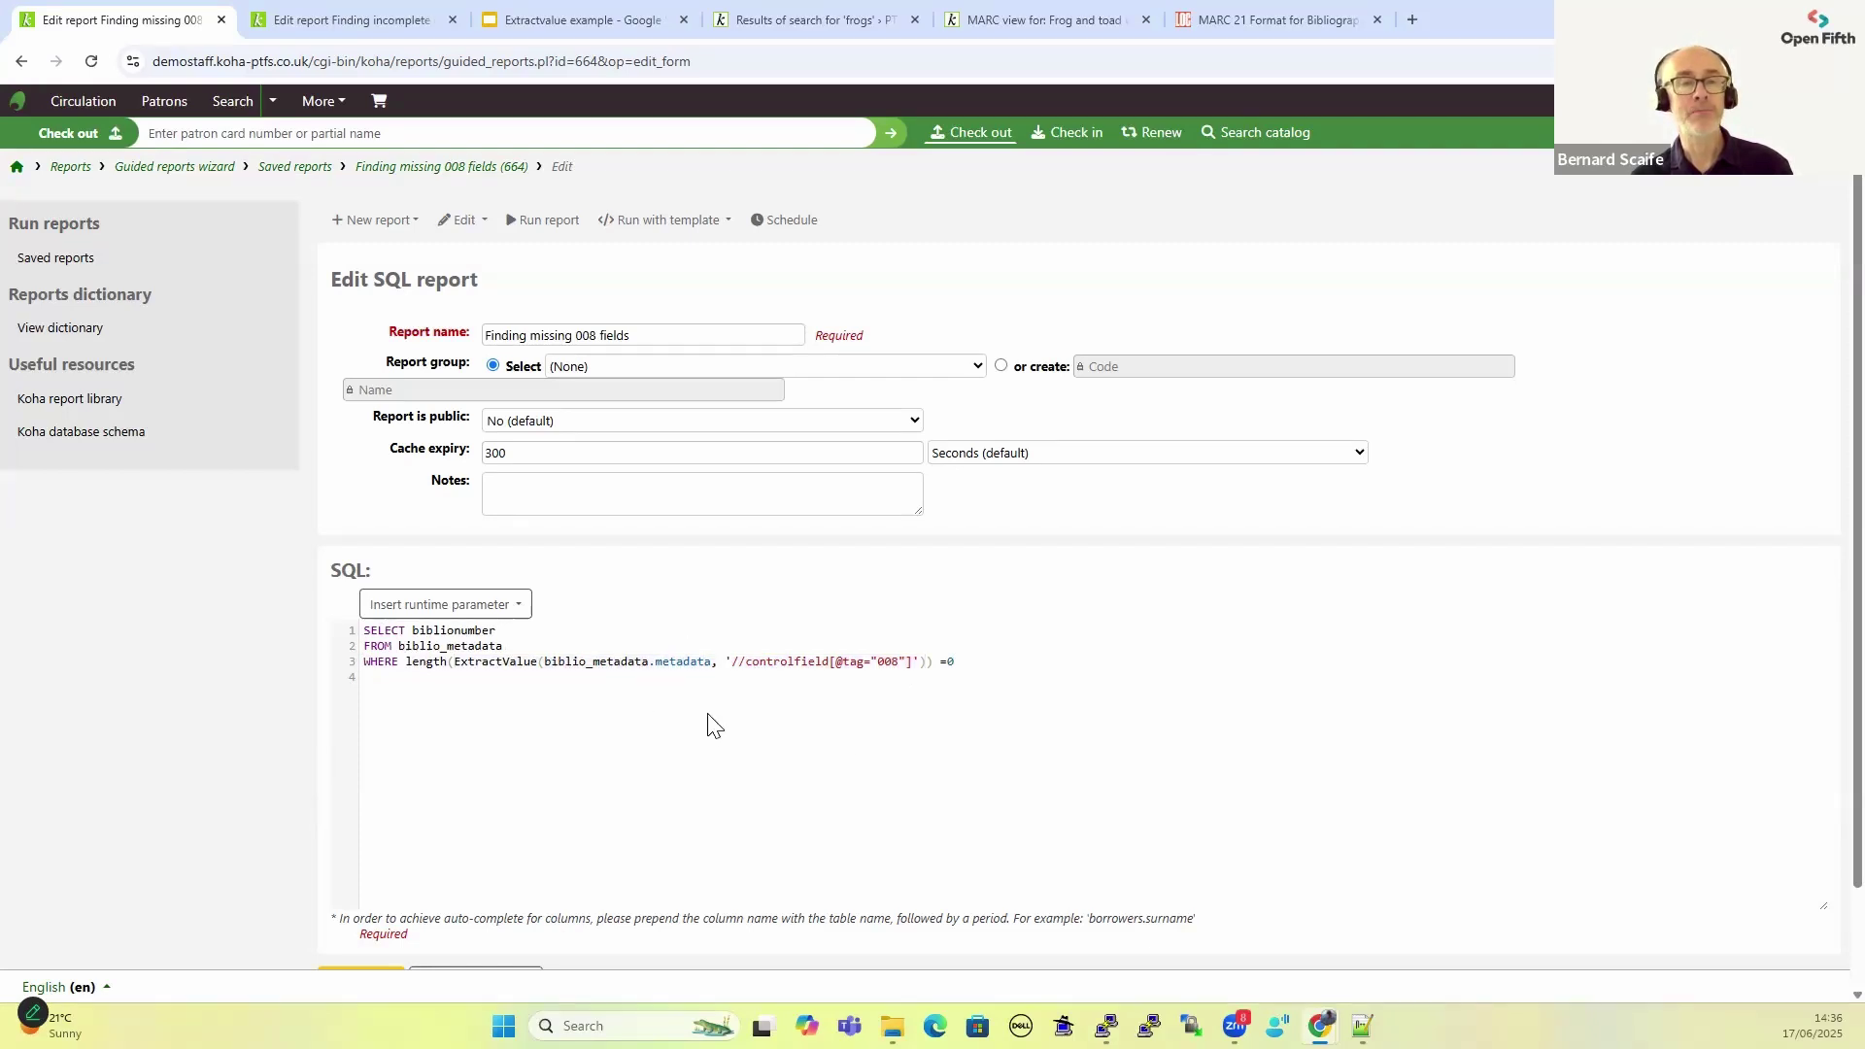
Run the "Finding missing 008 fields" report in a new browser tab and bring up its results
right_click(550, 228)
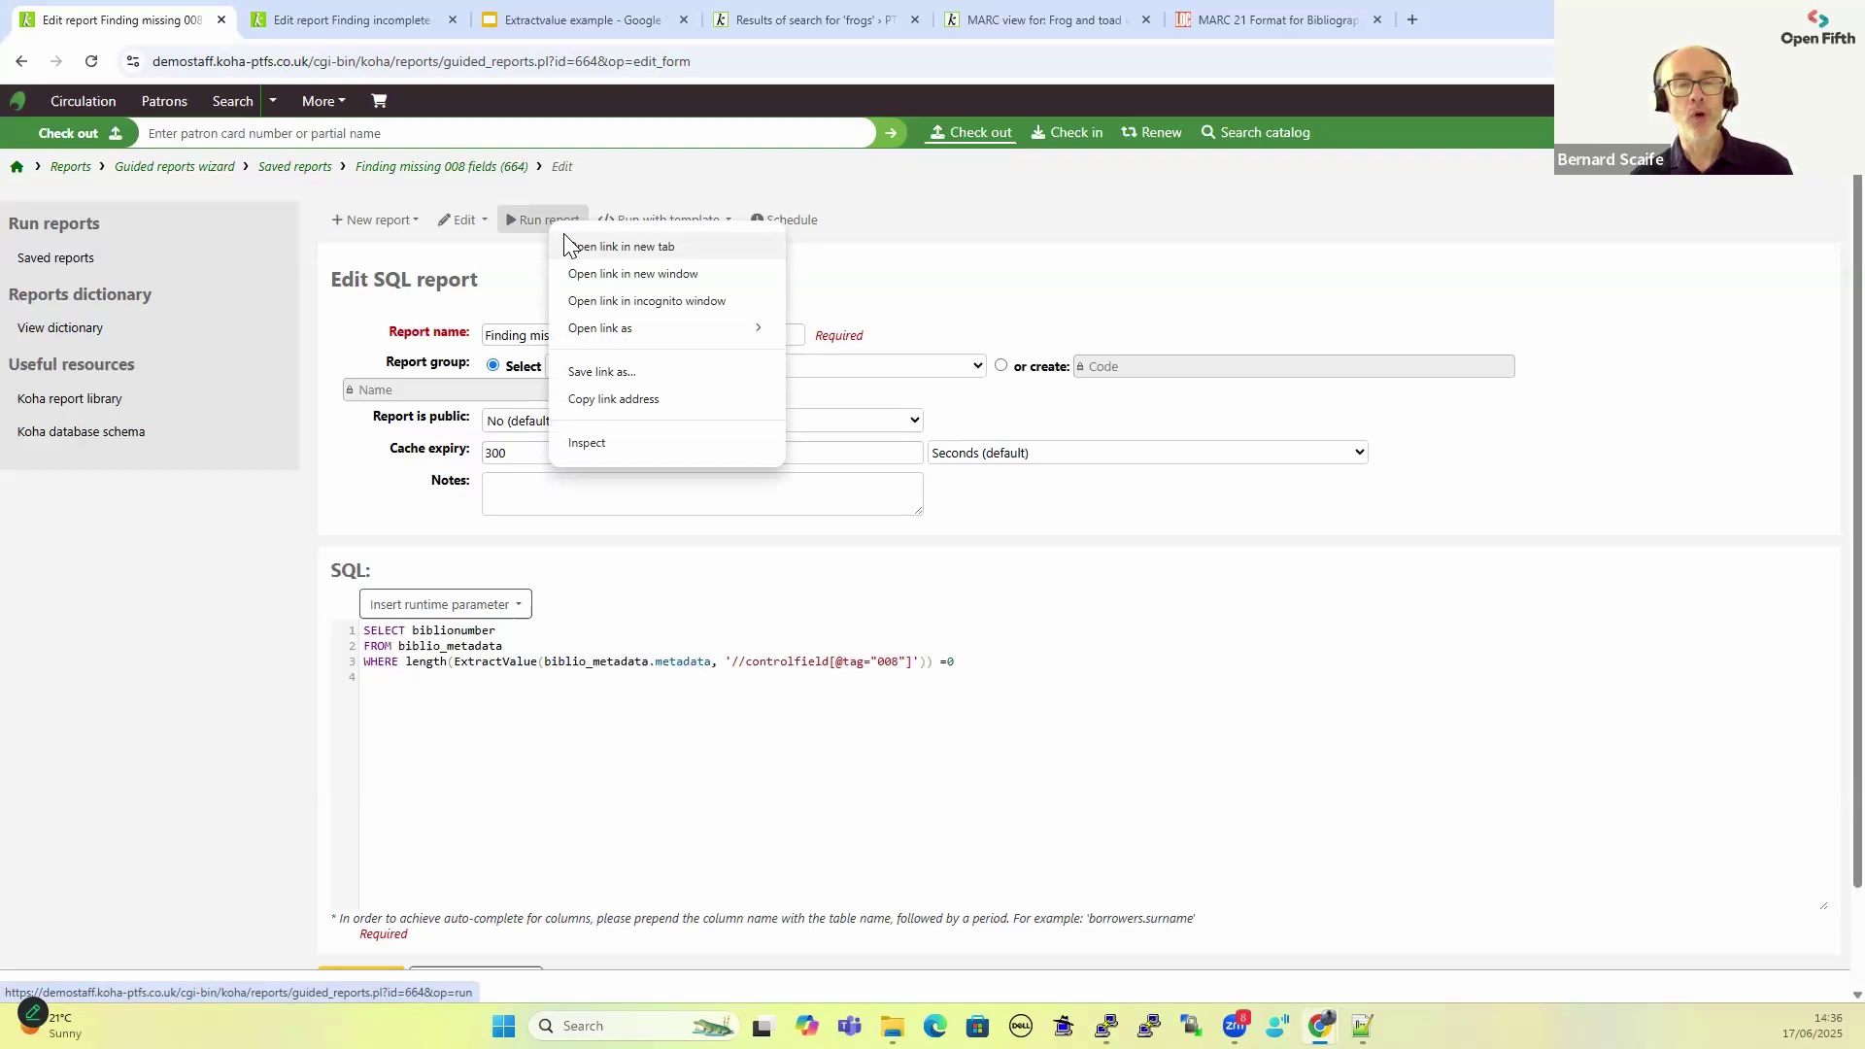
click(603, 246)
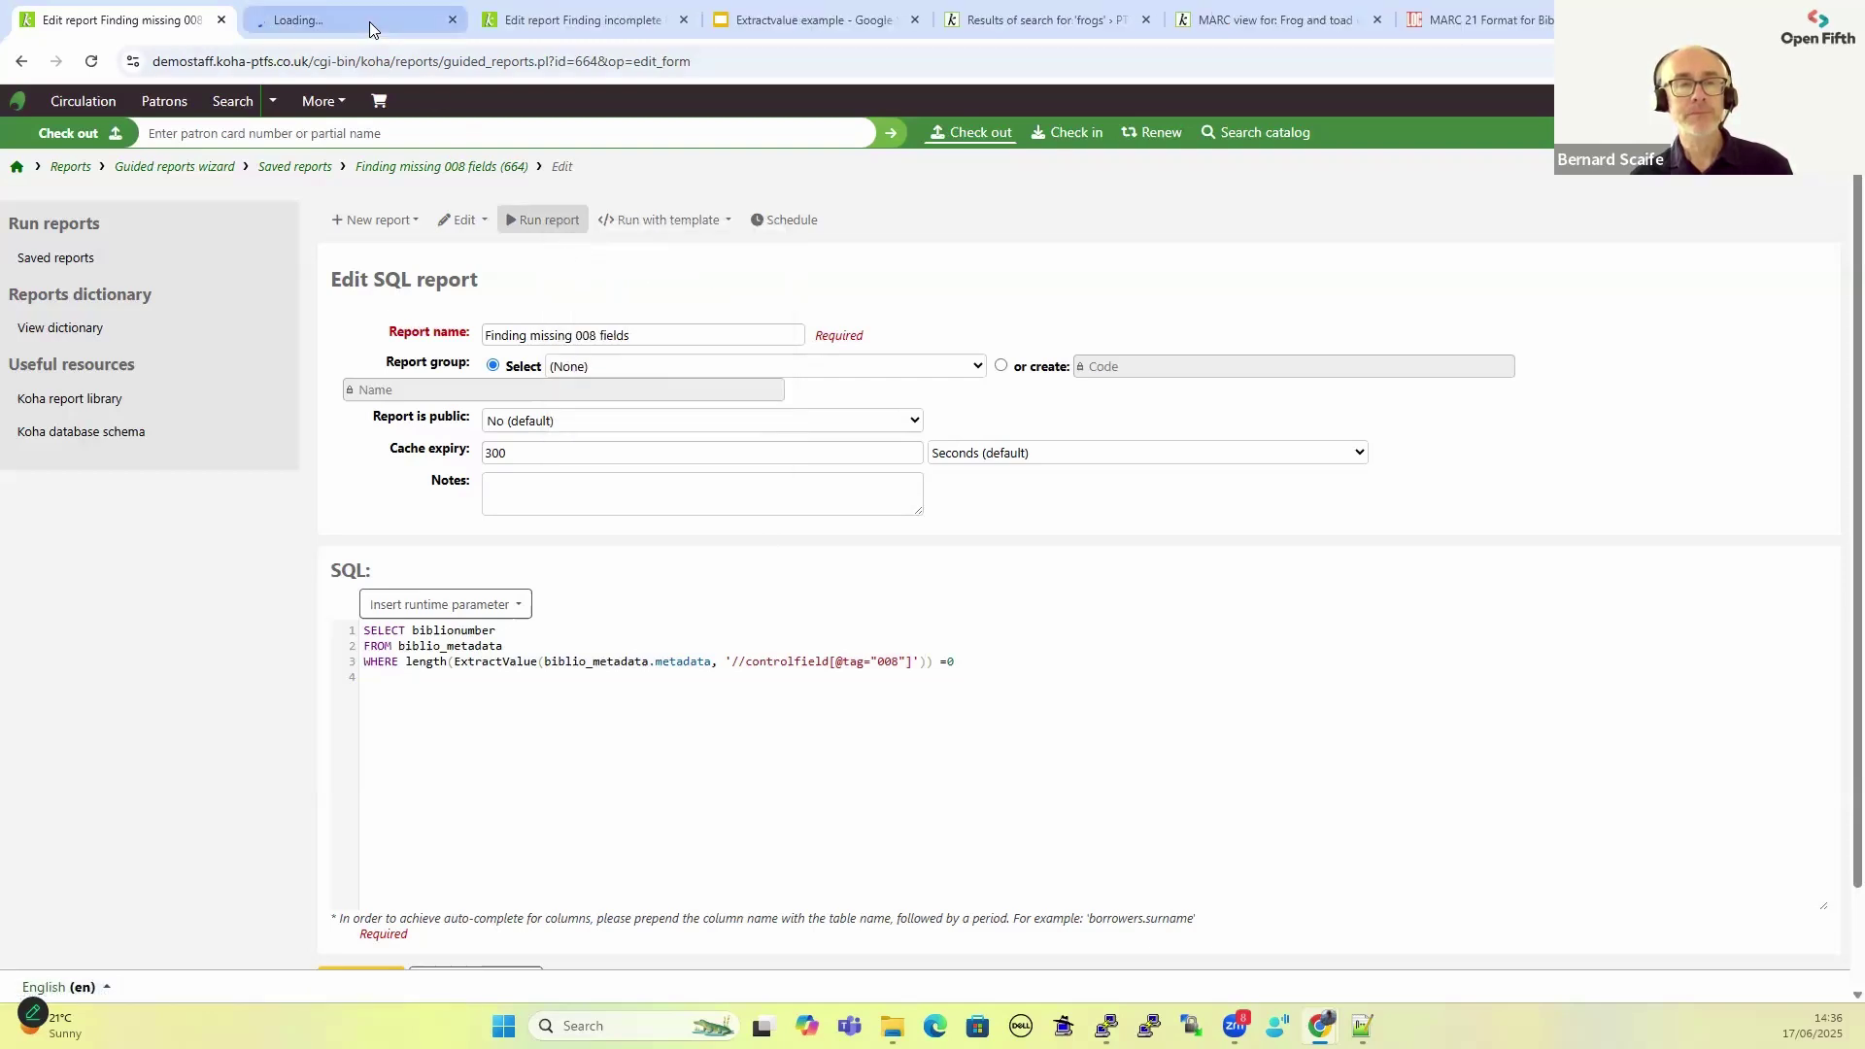
click(369, 27)
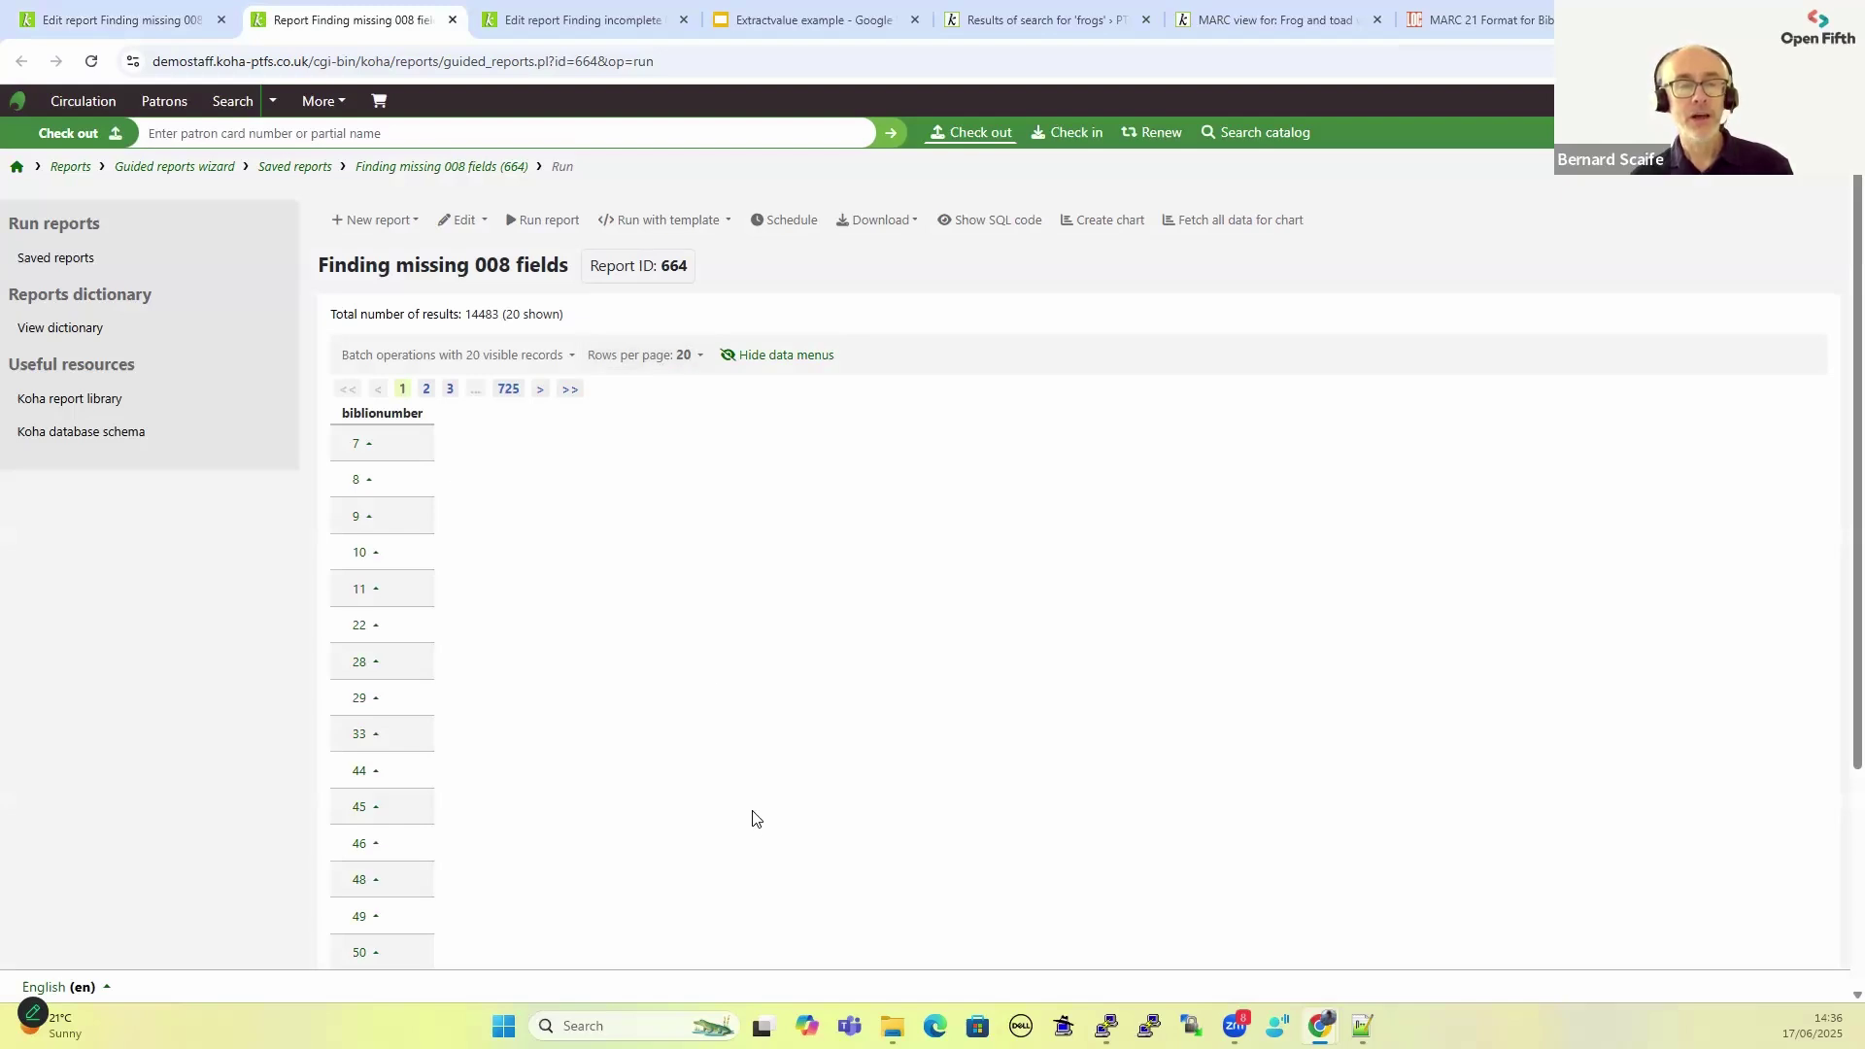
View the MARC details of biblionumber 7 from the report, check its 0XX fields for an 008, and close the record
click(368, 449)
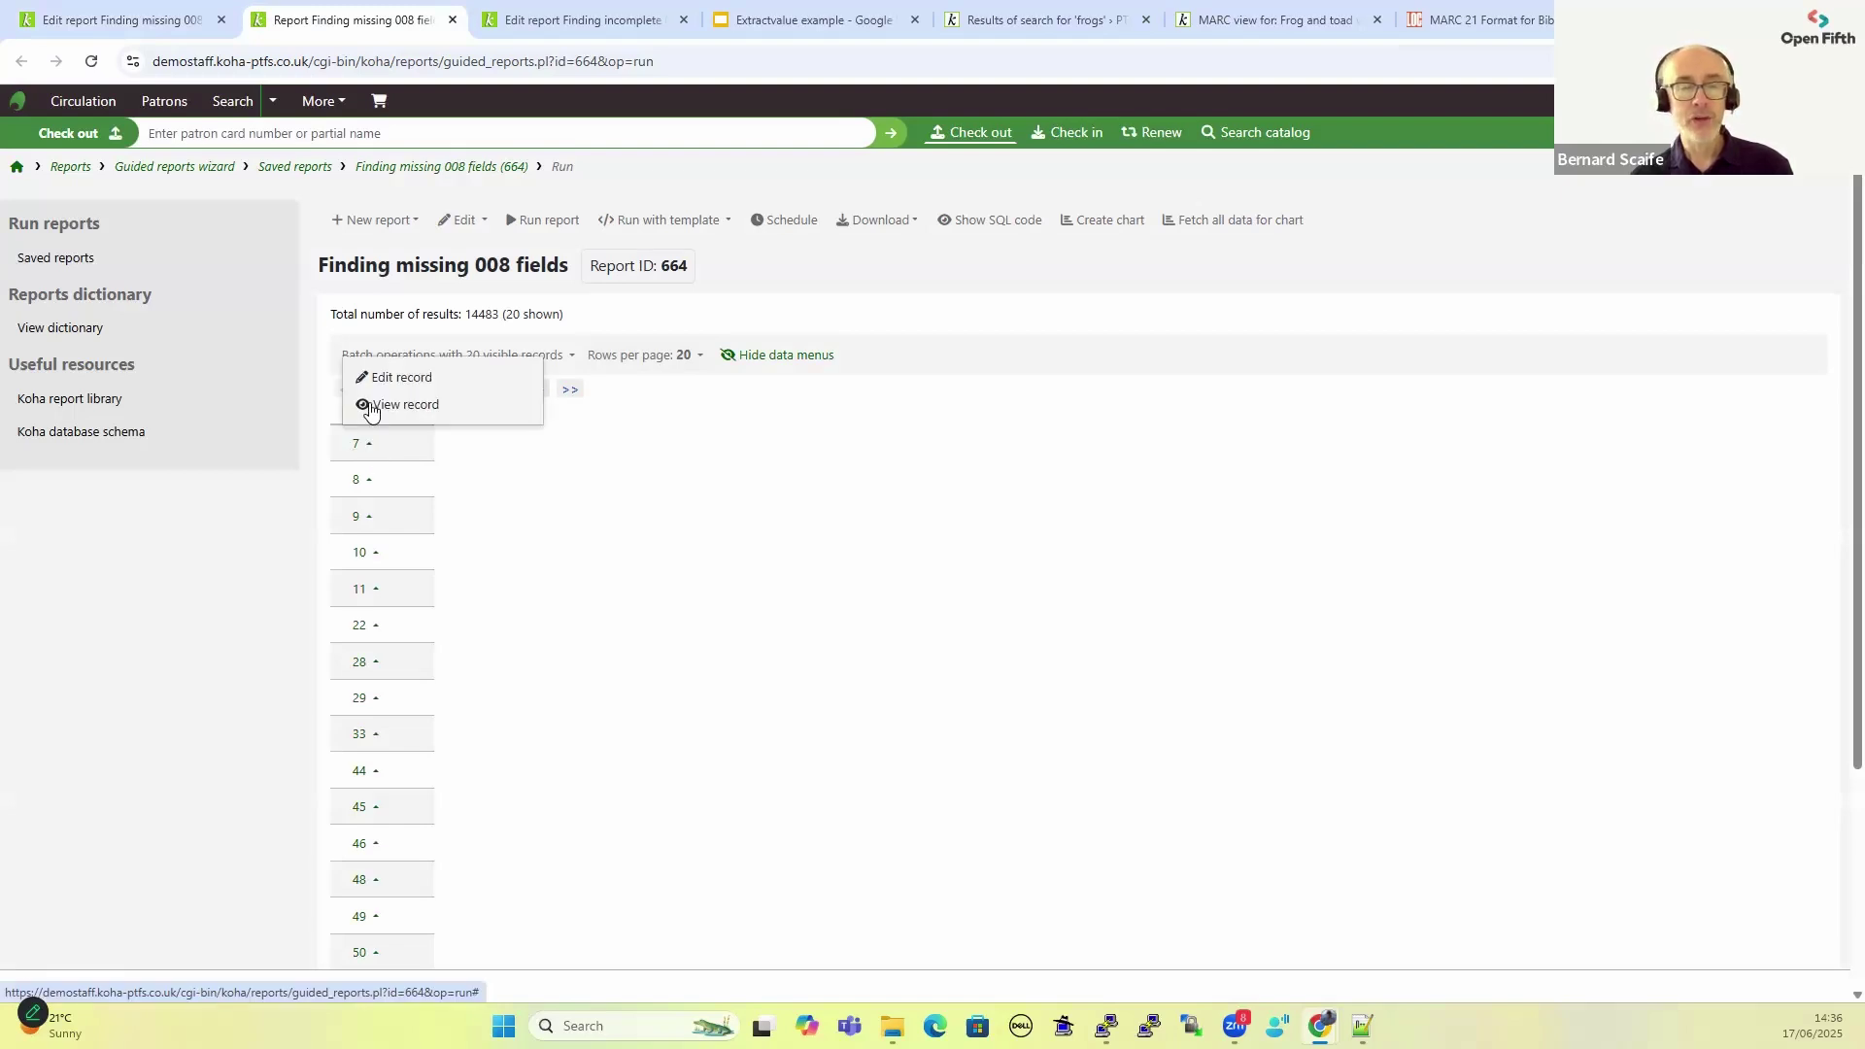
click(370, 406)
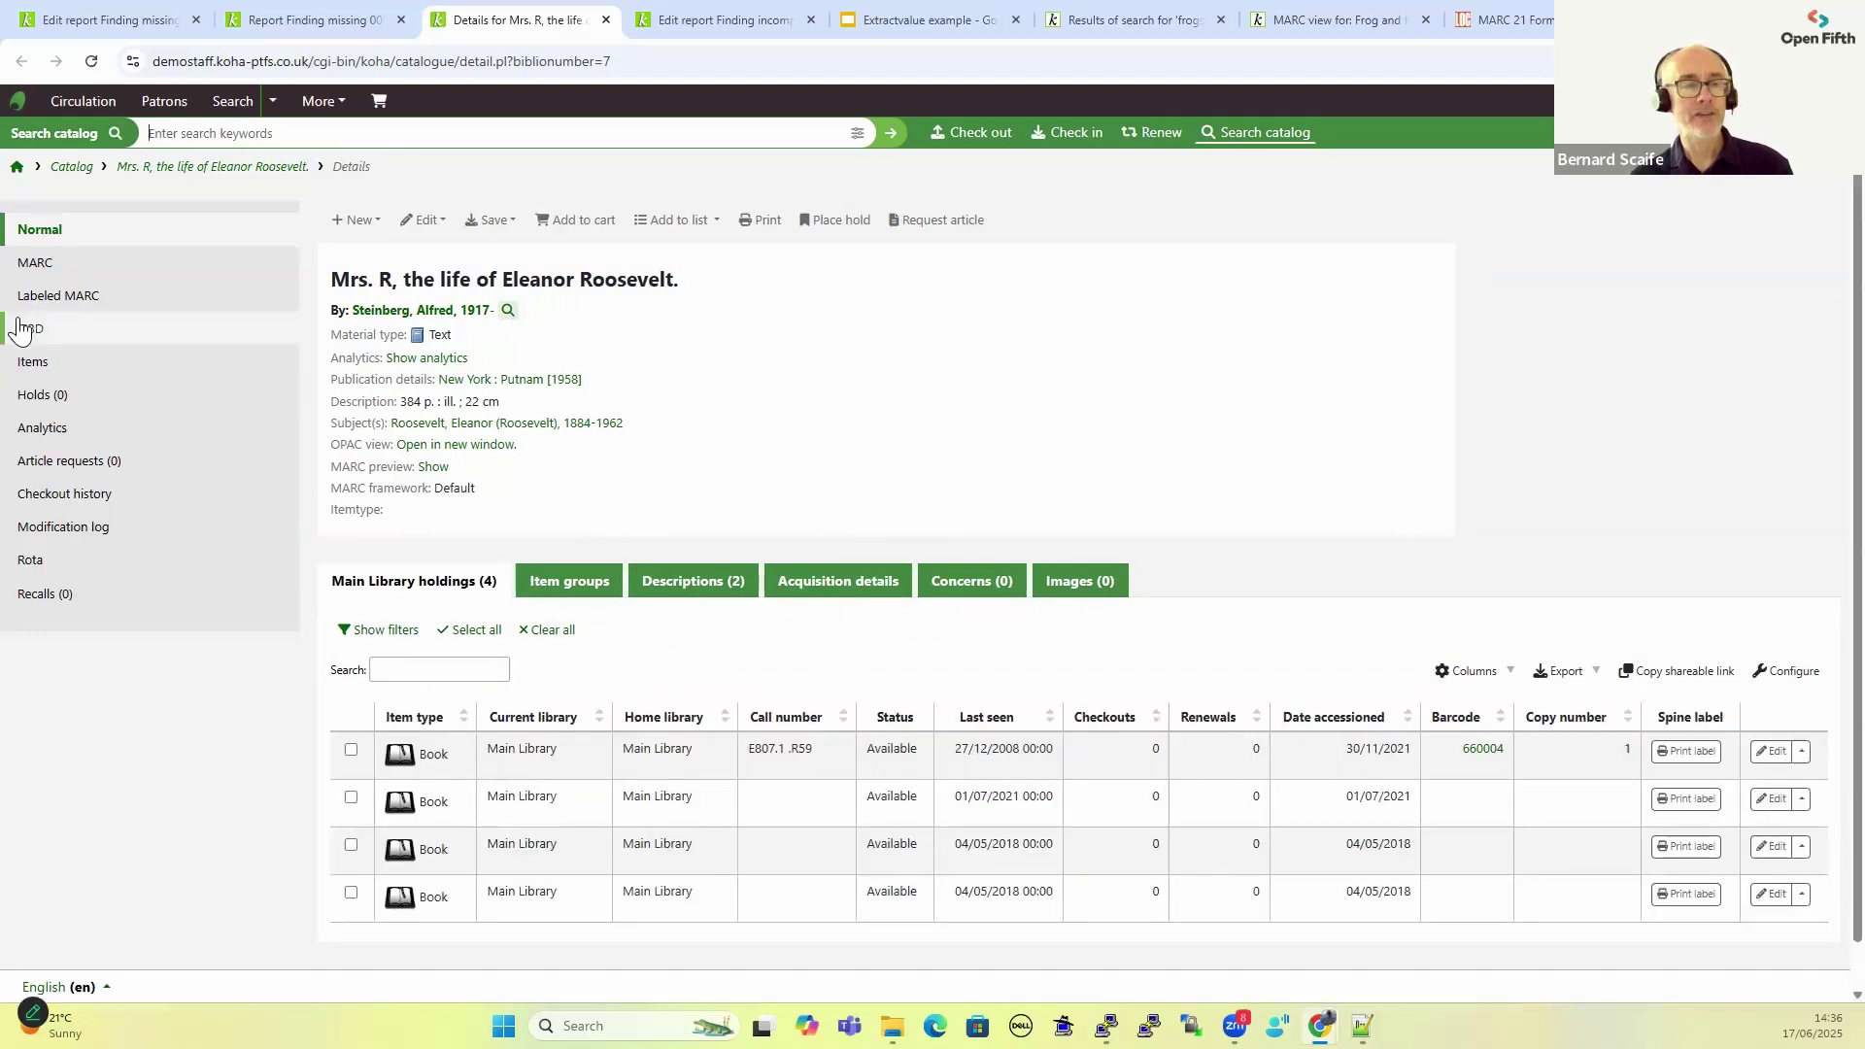
click(31, 265)
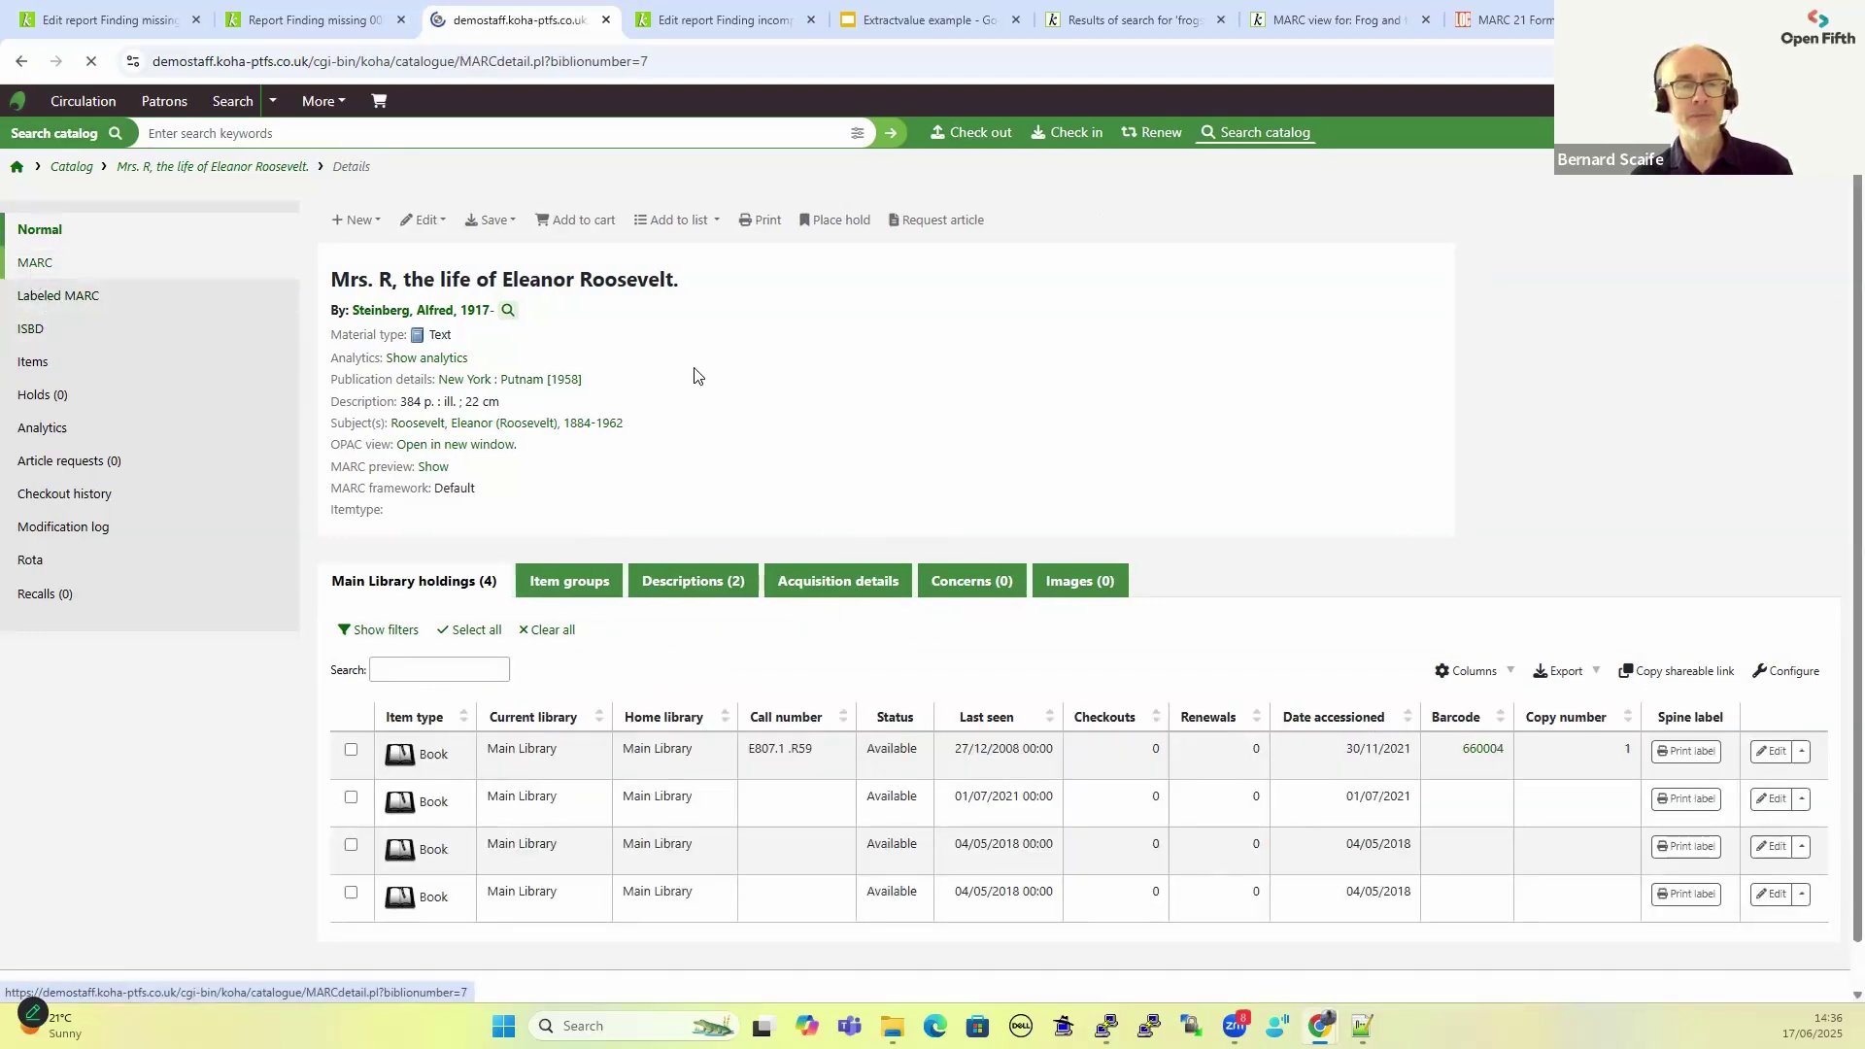
drag(340, 412, 577, 486)
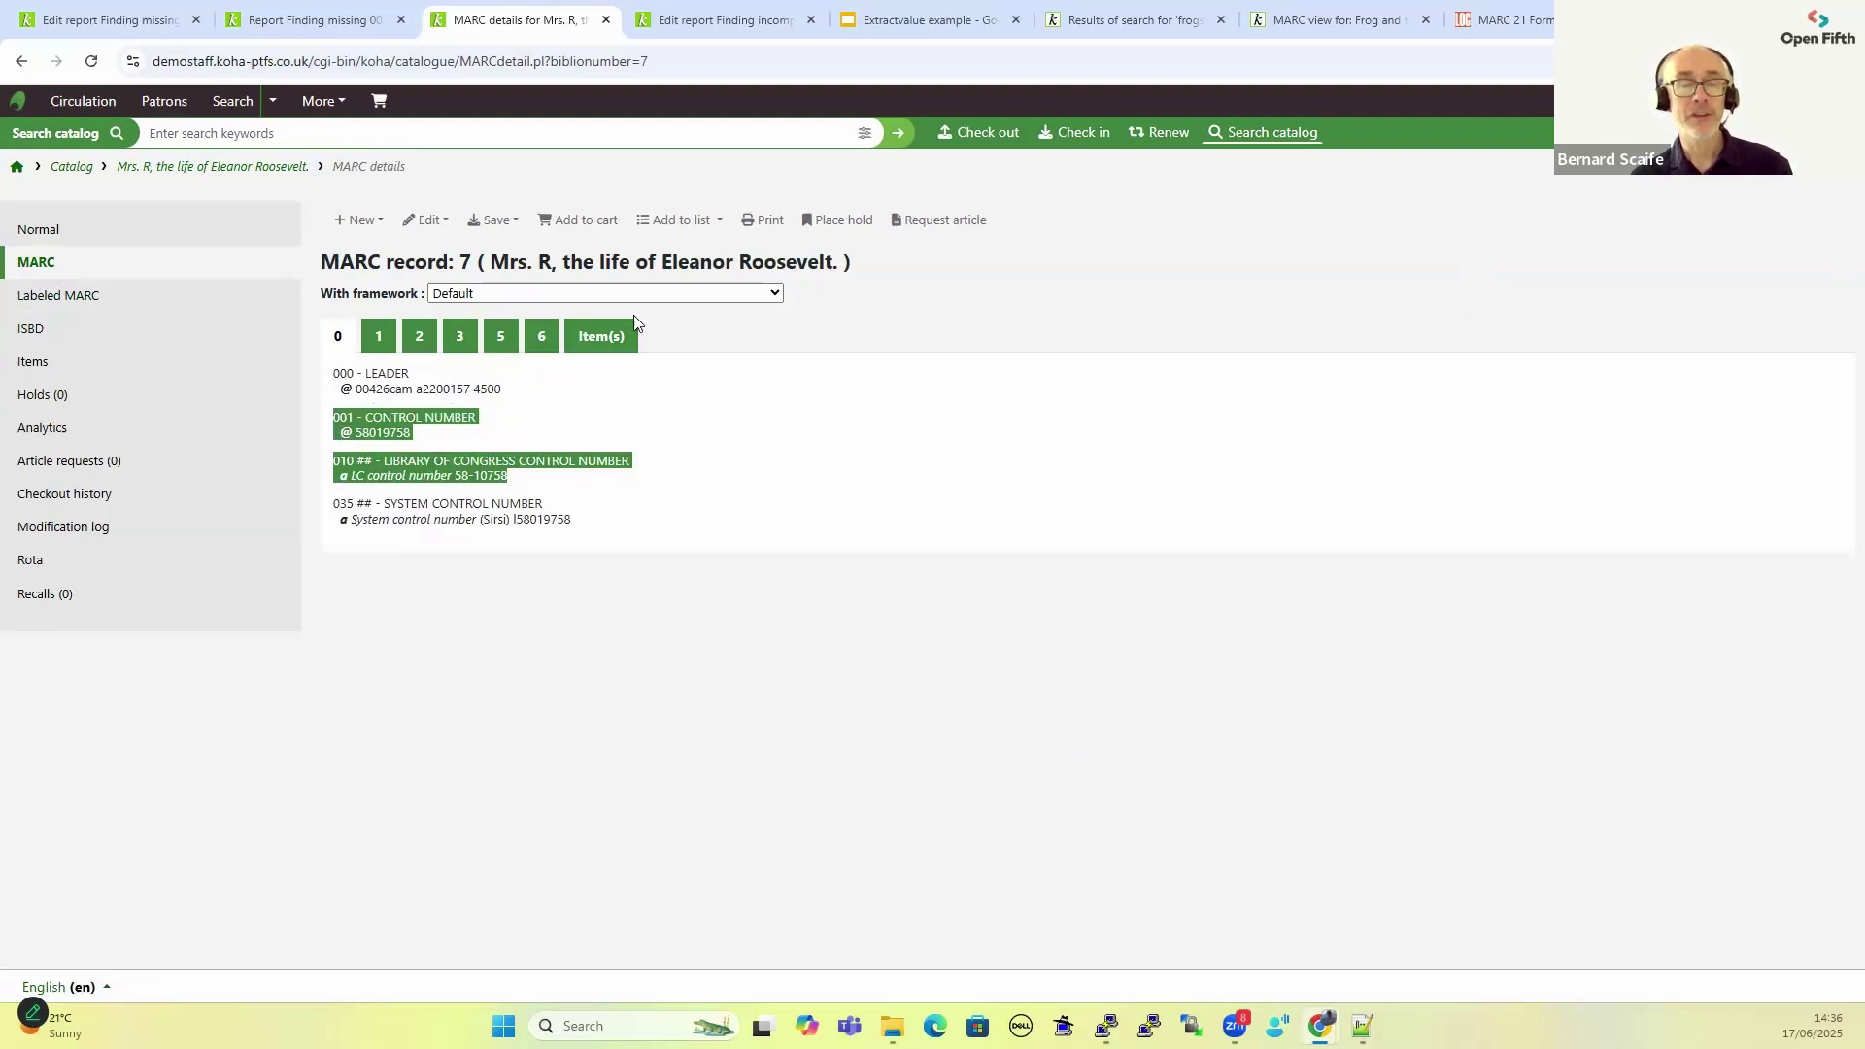
click(606, 20)
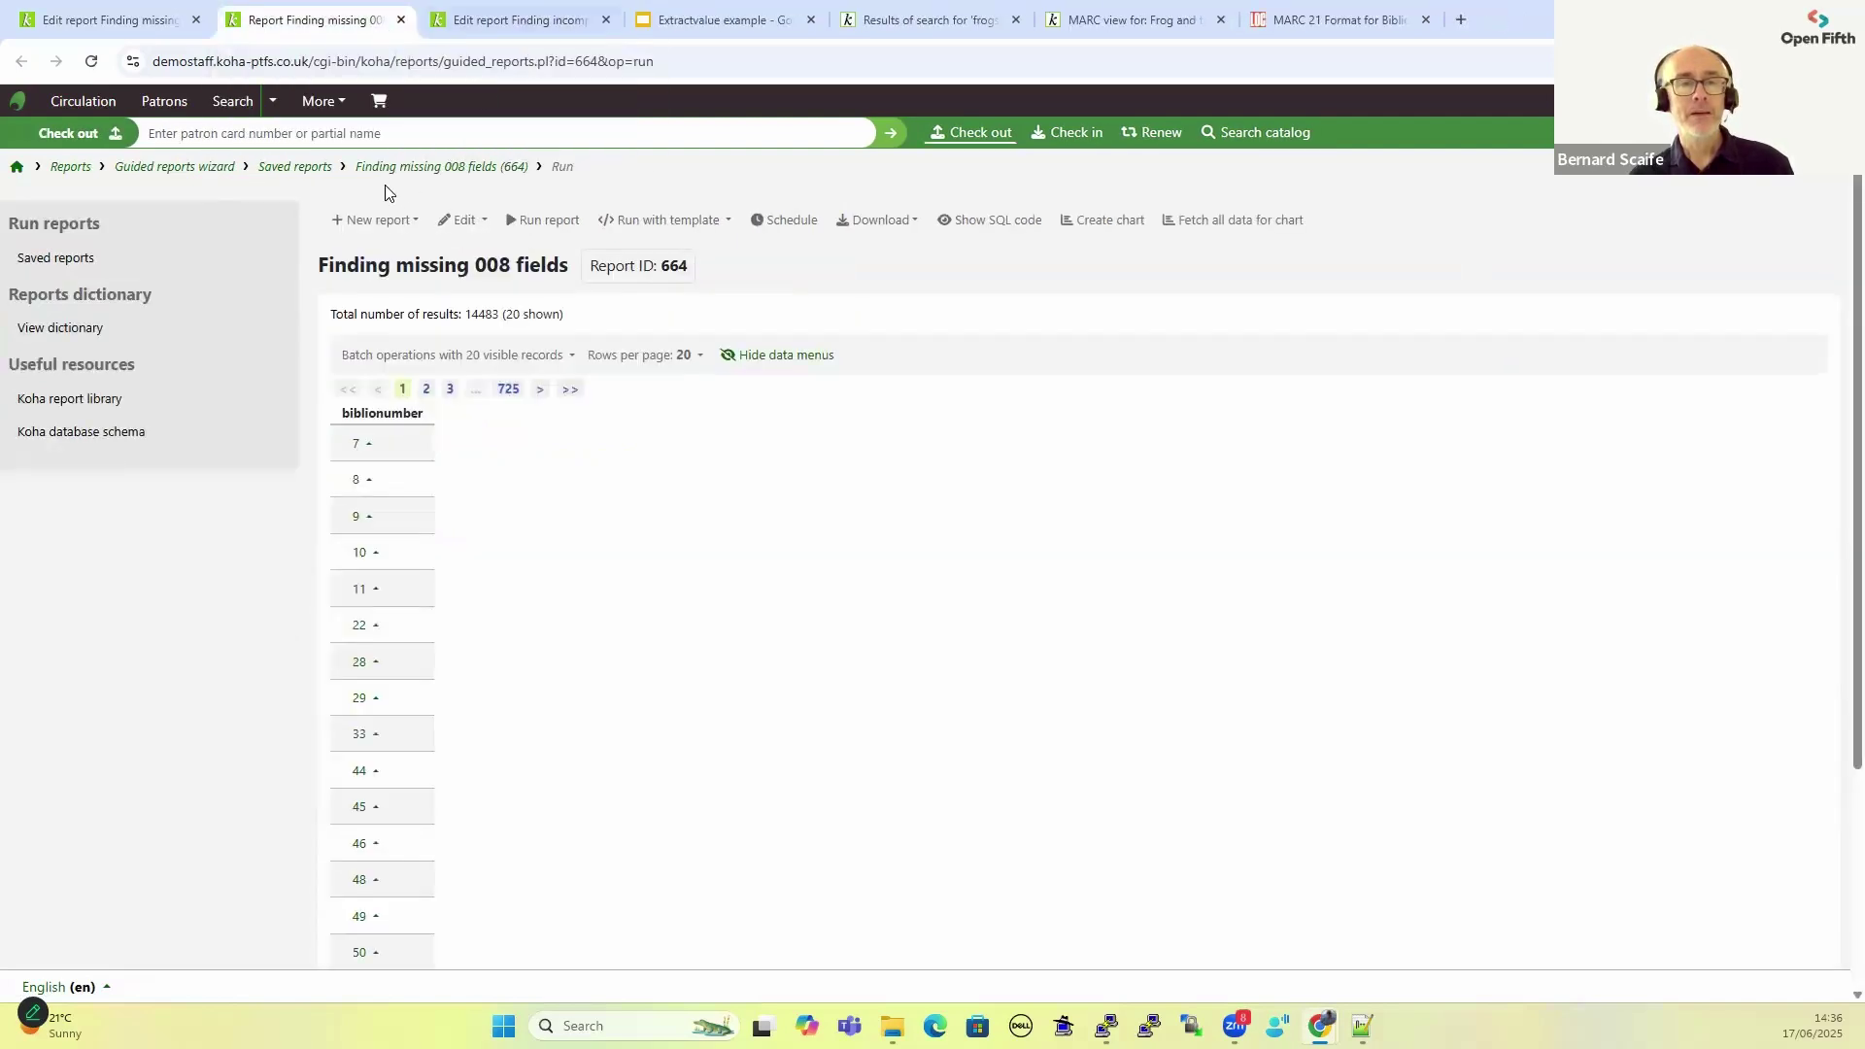
Look up the Date 1 character positions in the Library of Congress MARC 21 documentation for field 008
click(541, 20)
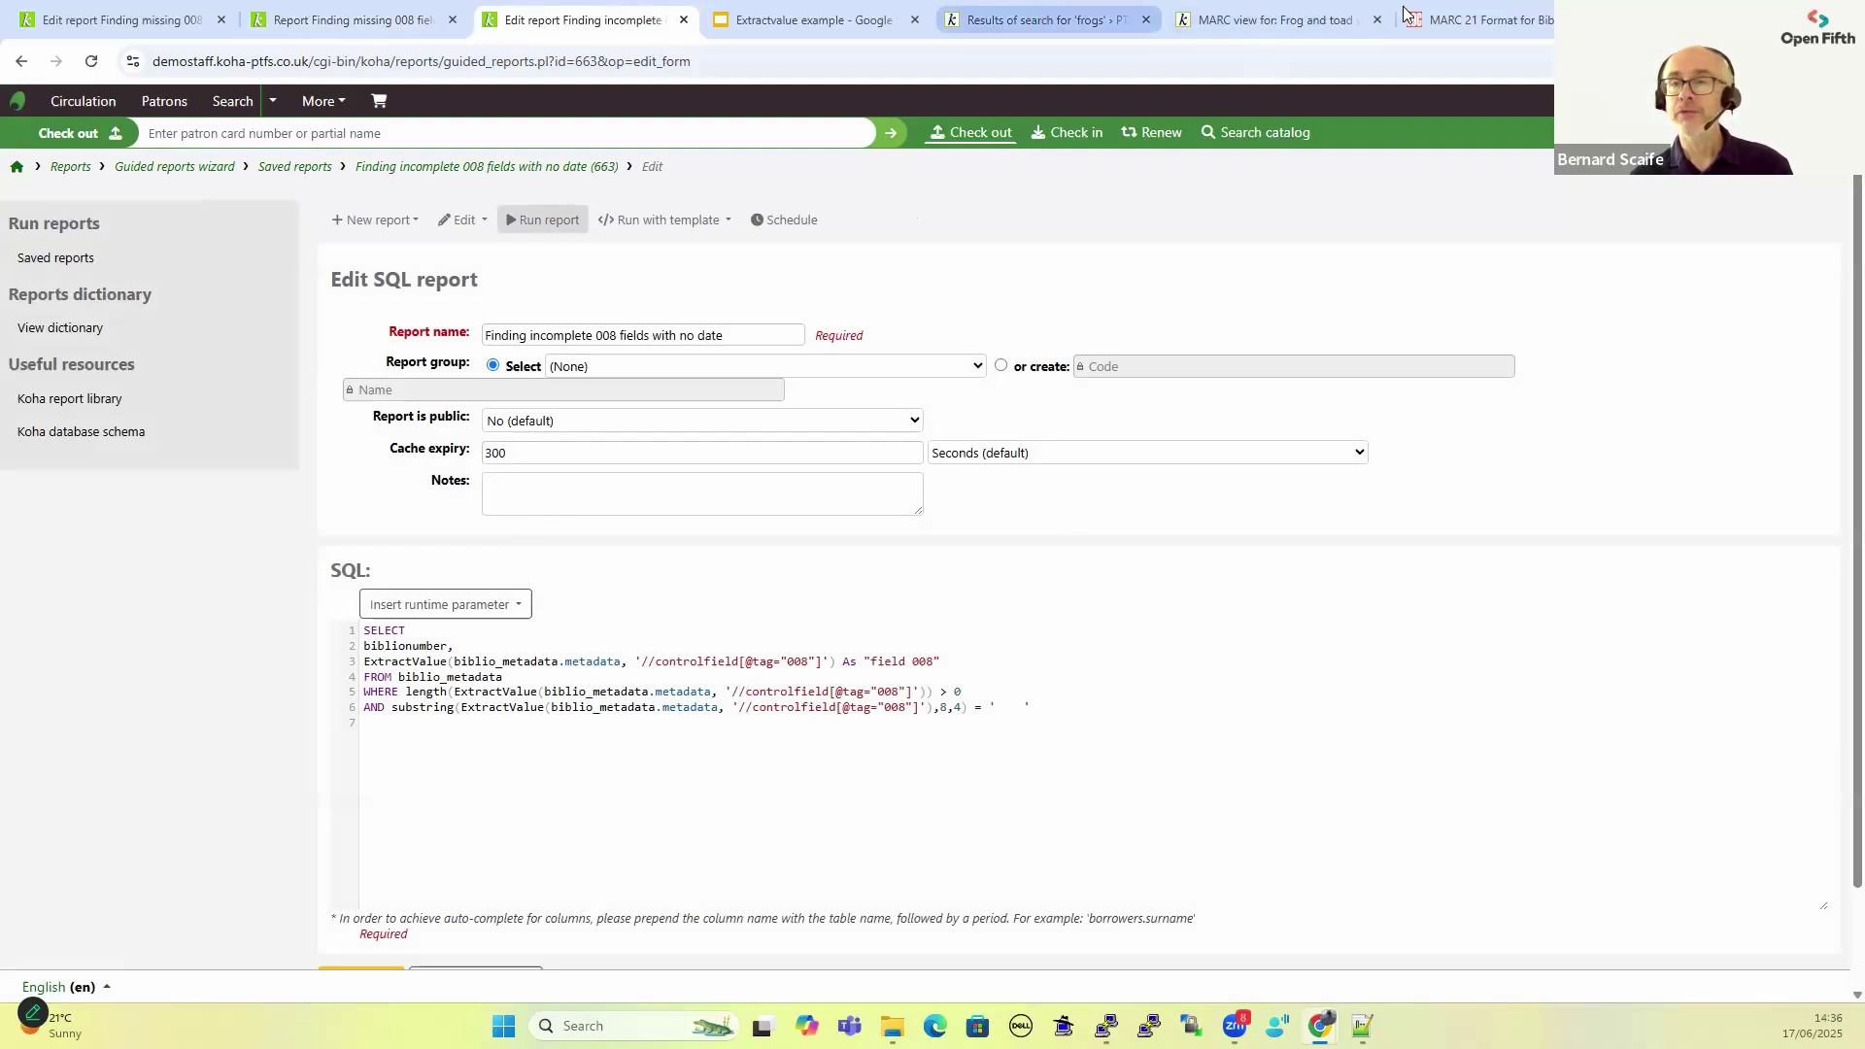
click(1454, 17)
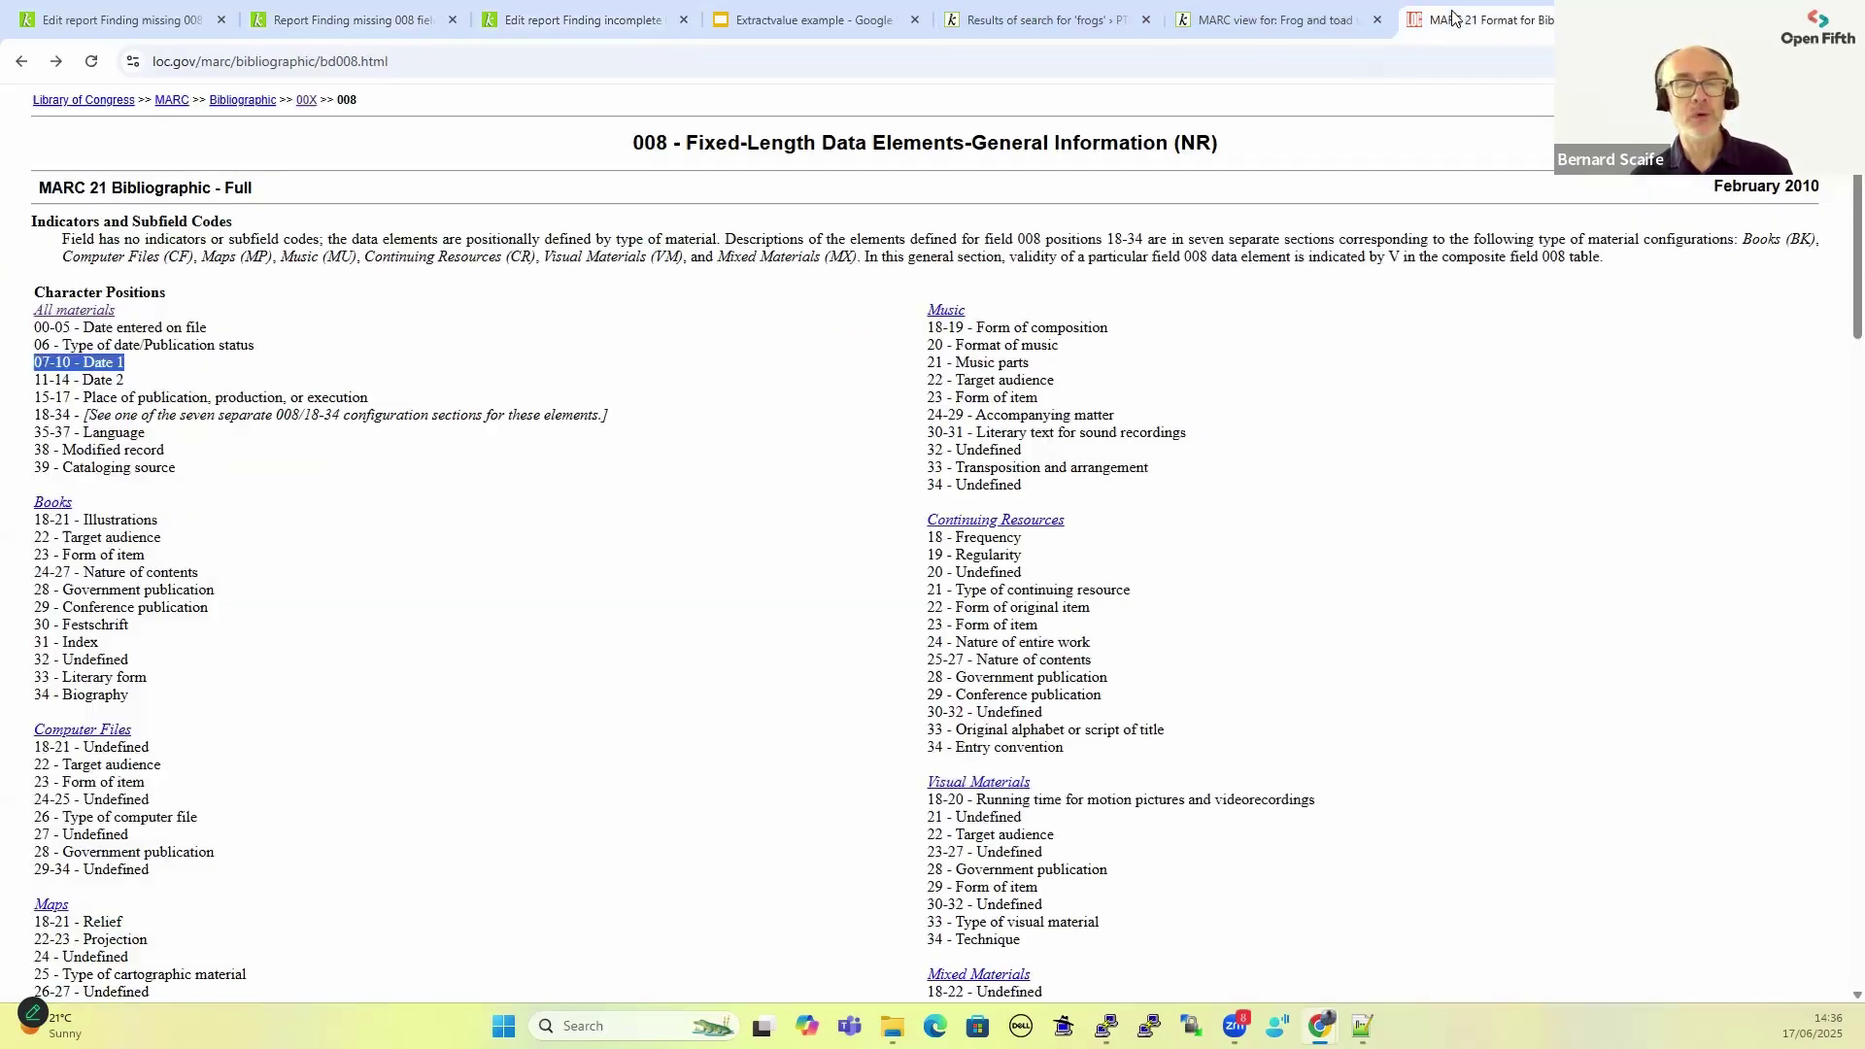
click(35, 361)
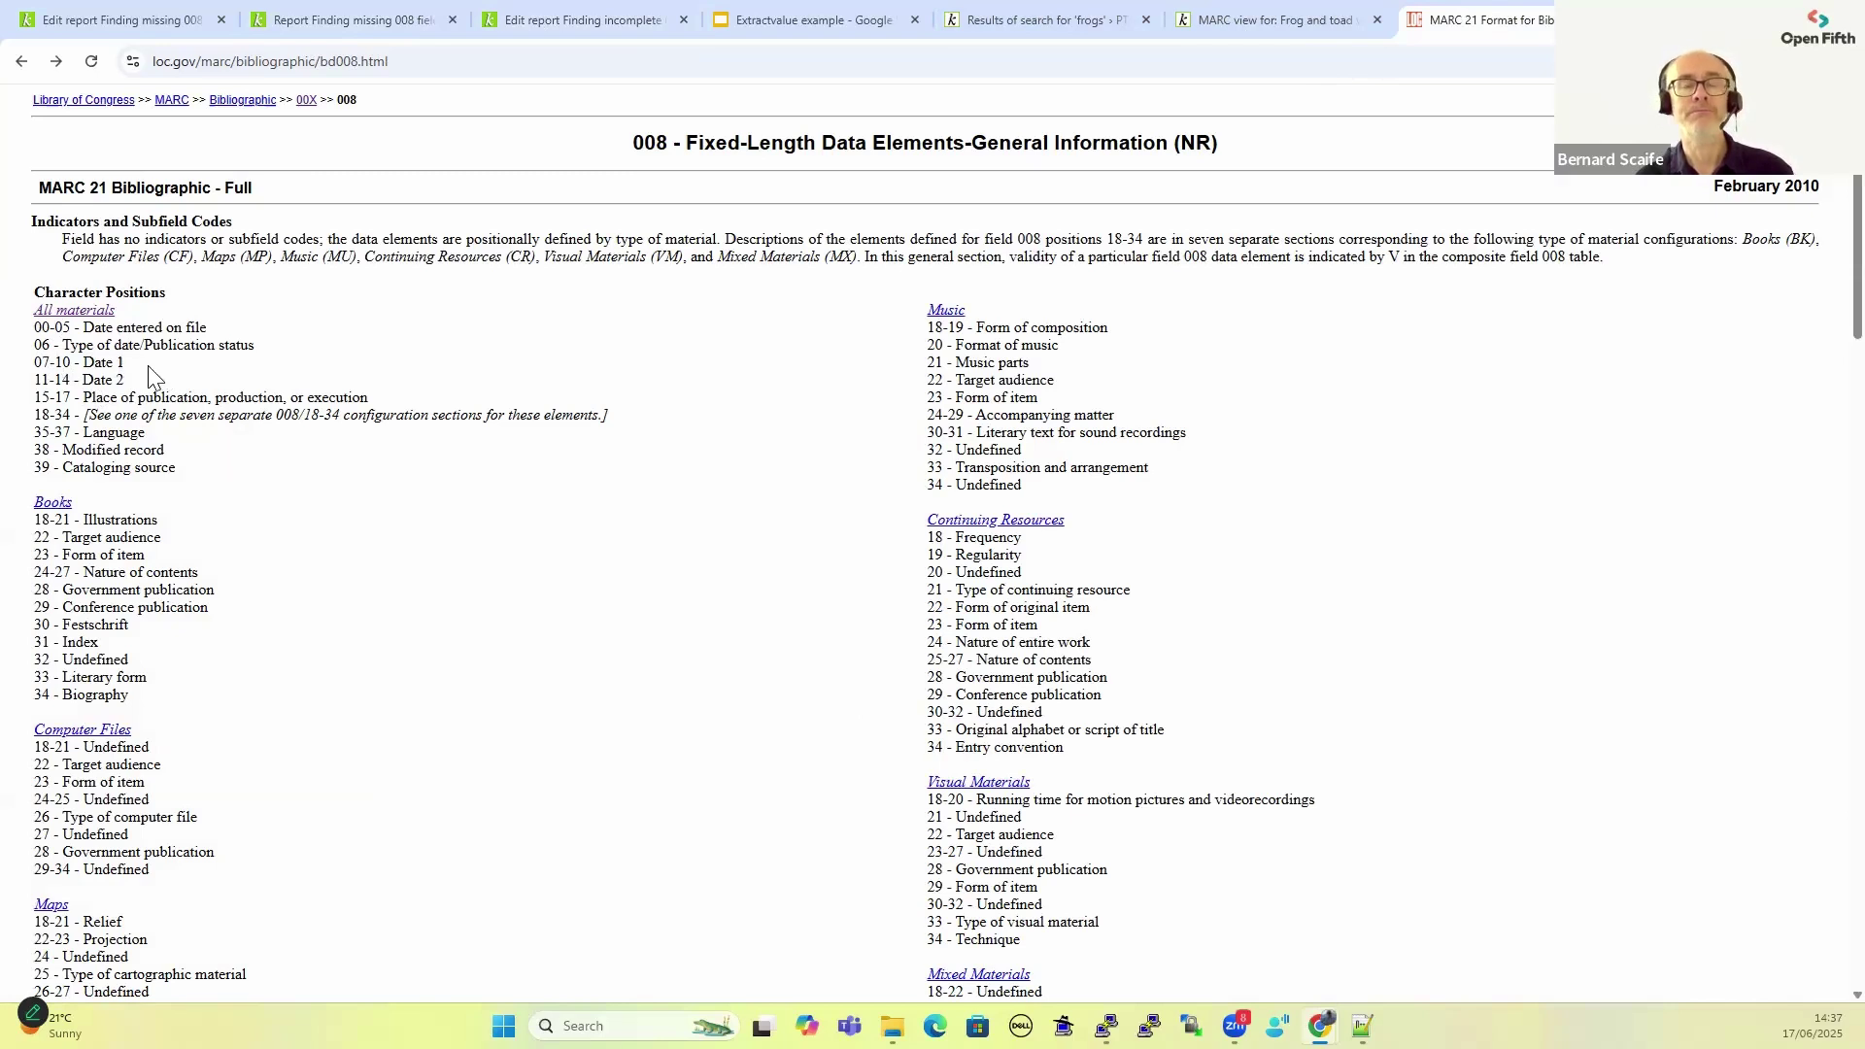
Examine the length and substring conditions in the SQL of the "Finding incomplete 008 fields with no date" report
click(531, 17)
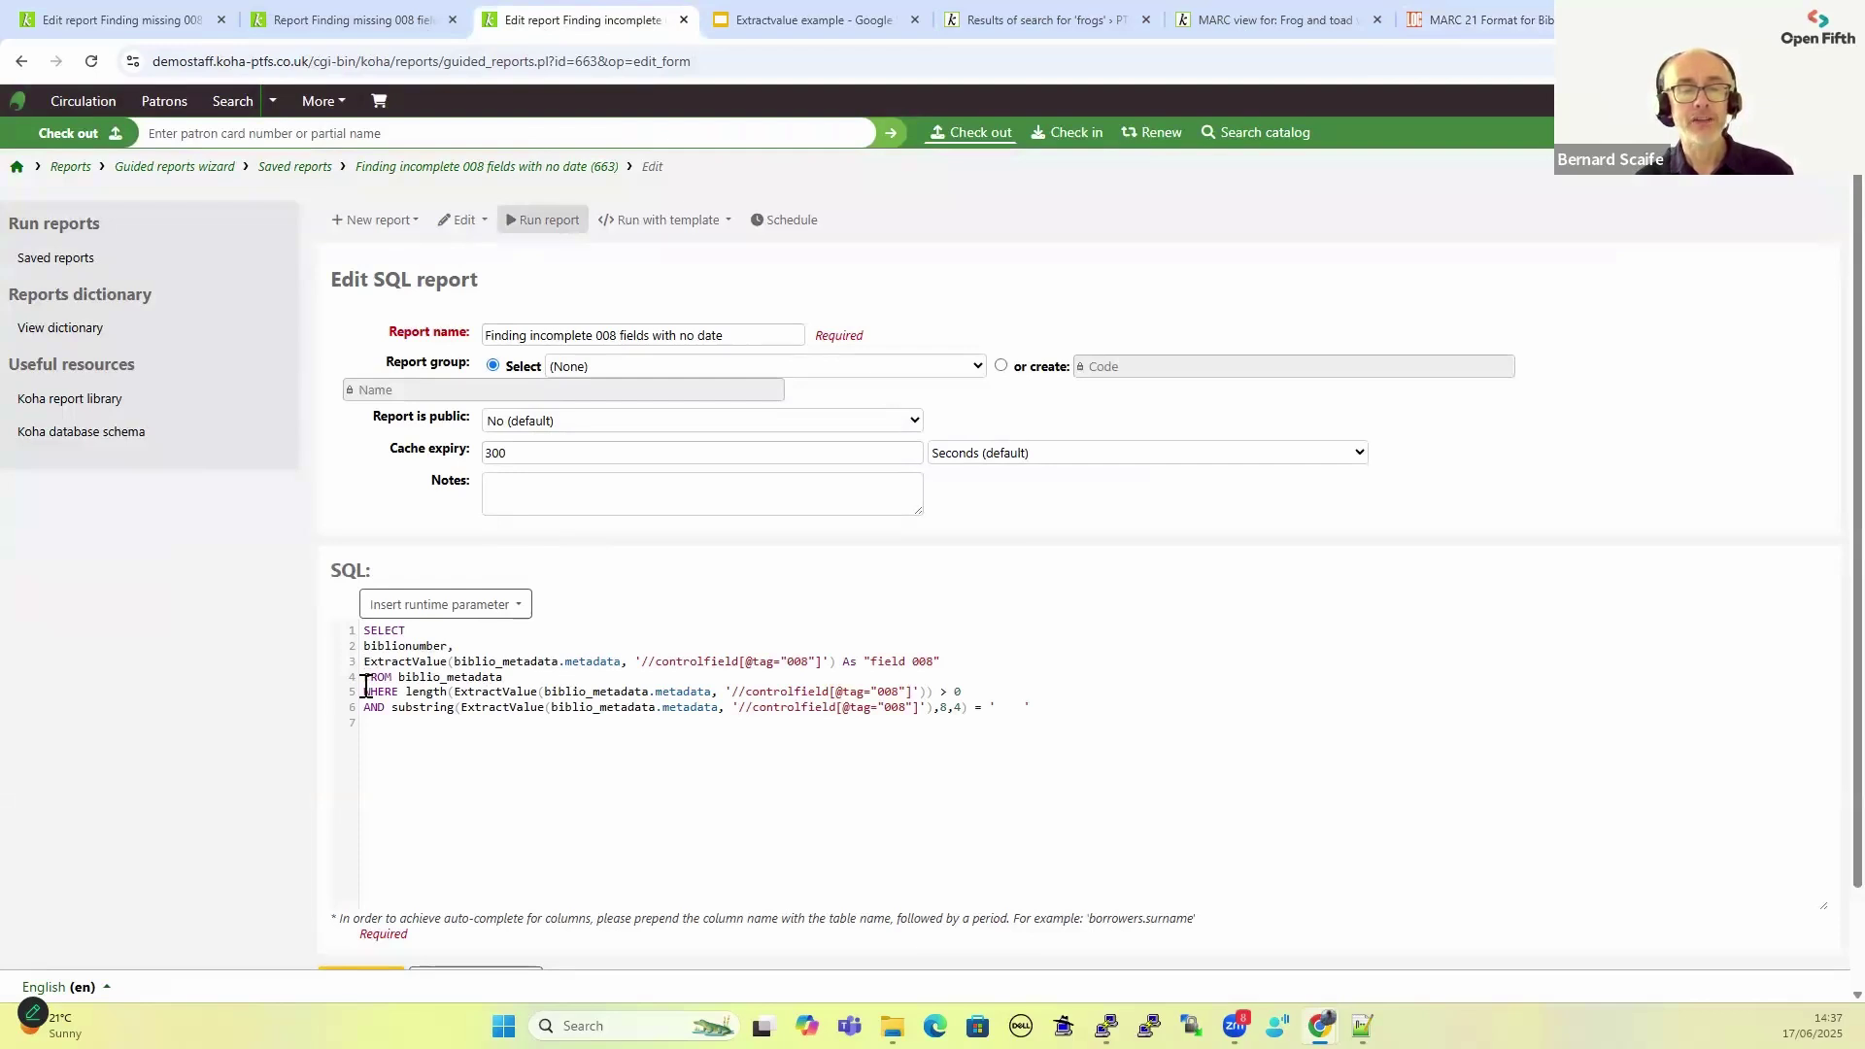
drag(403, 691, 965, 691)
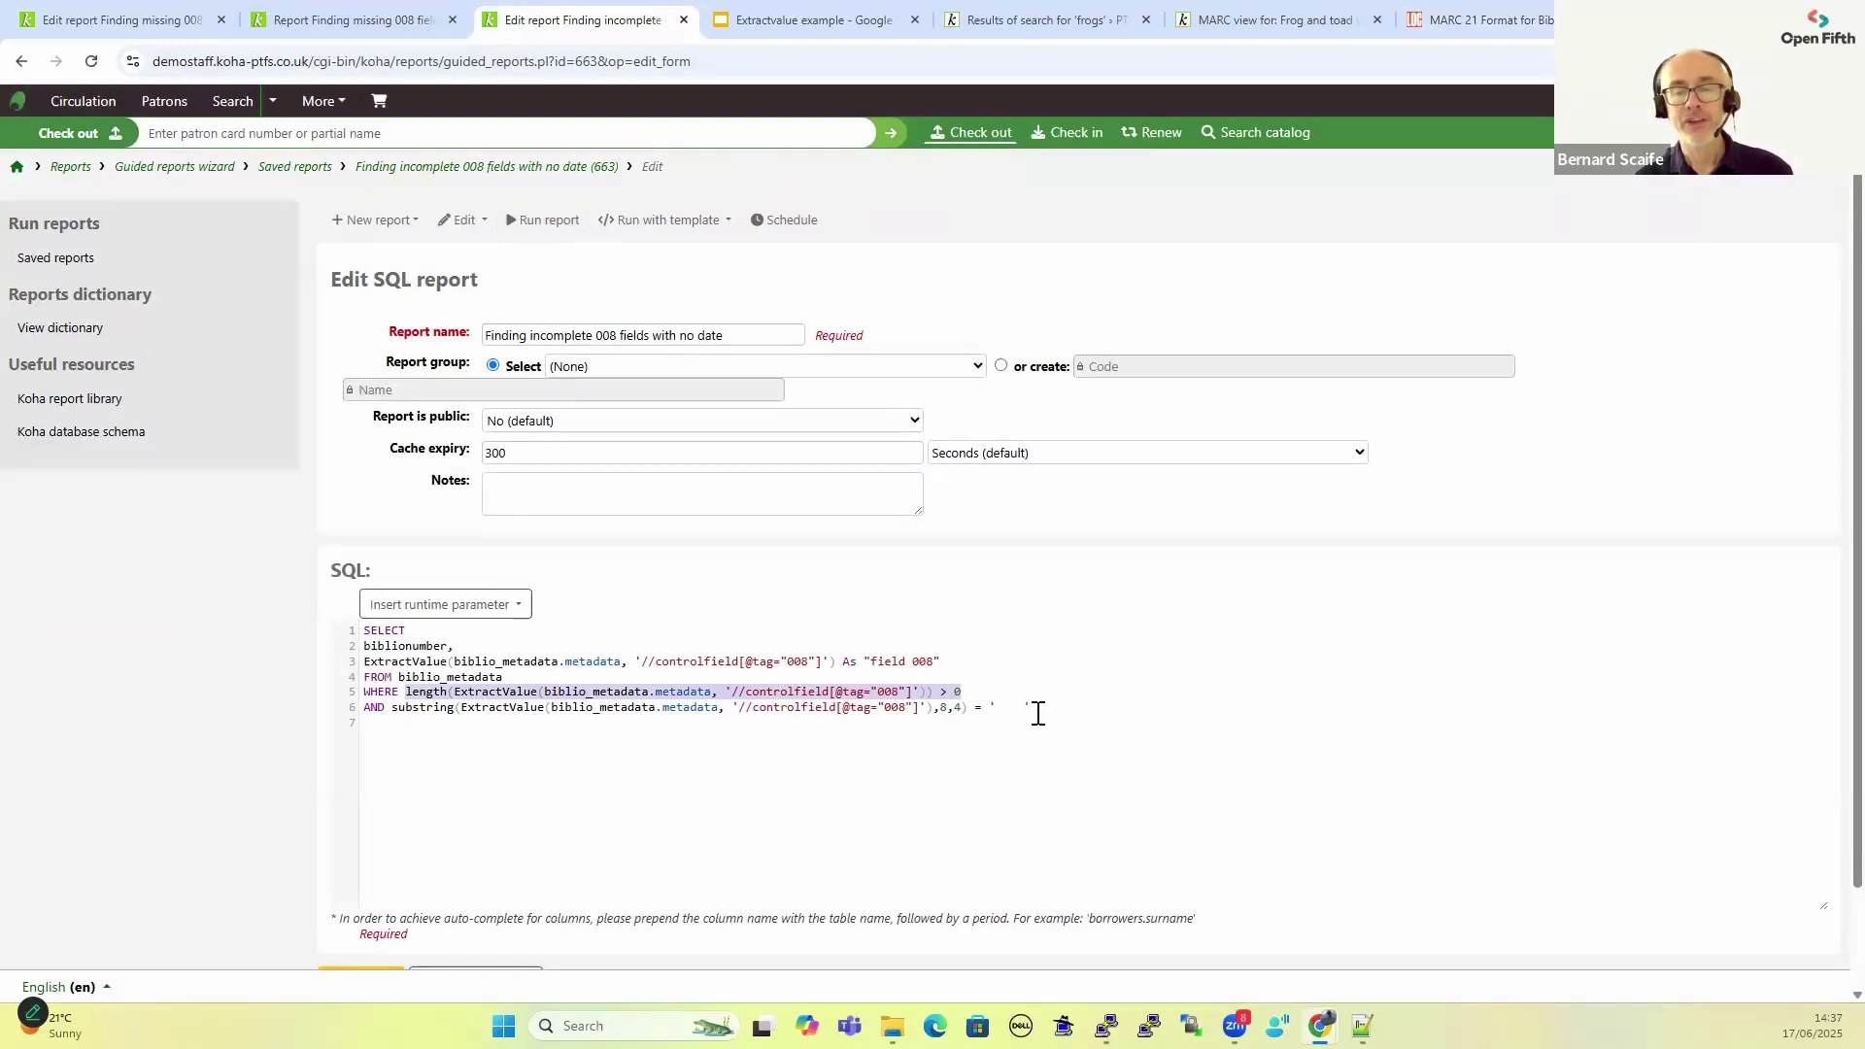
drag(1033, 707, 965, 707)
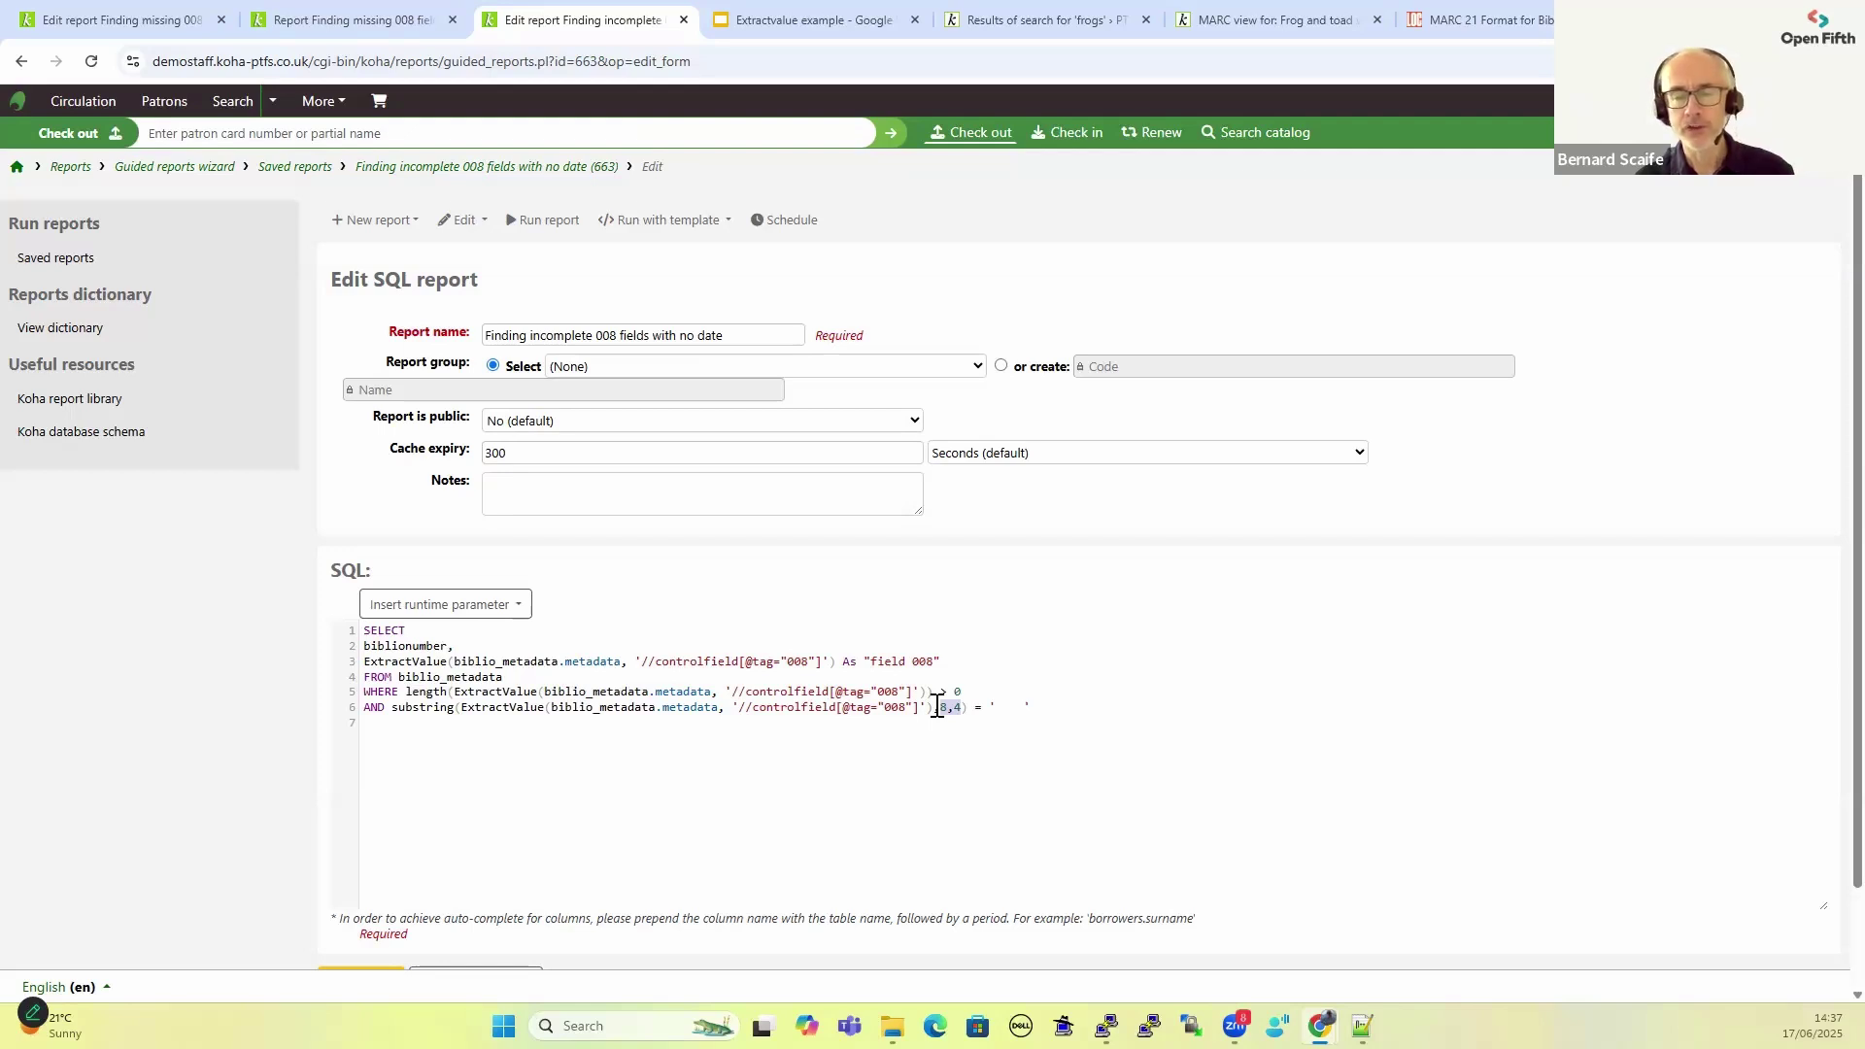
click(1344, 777)
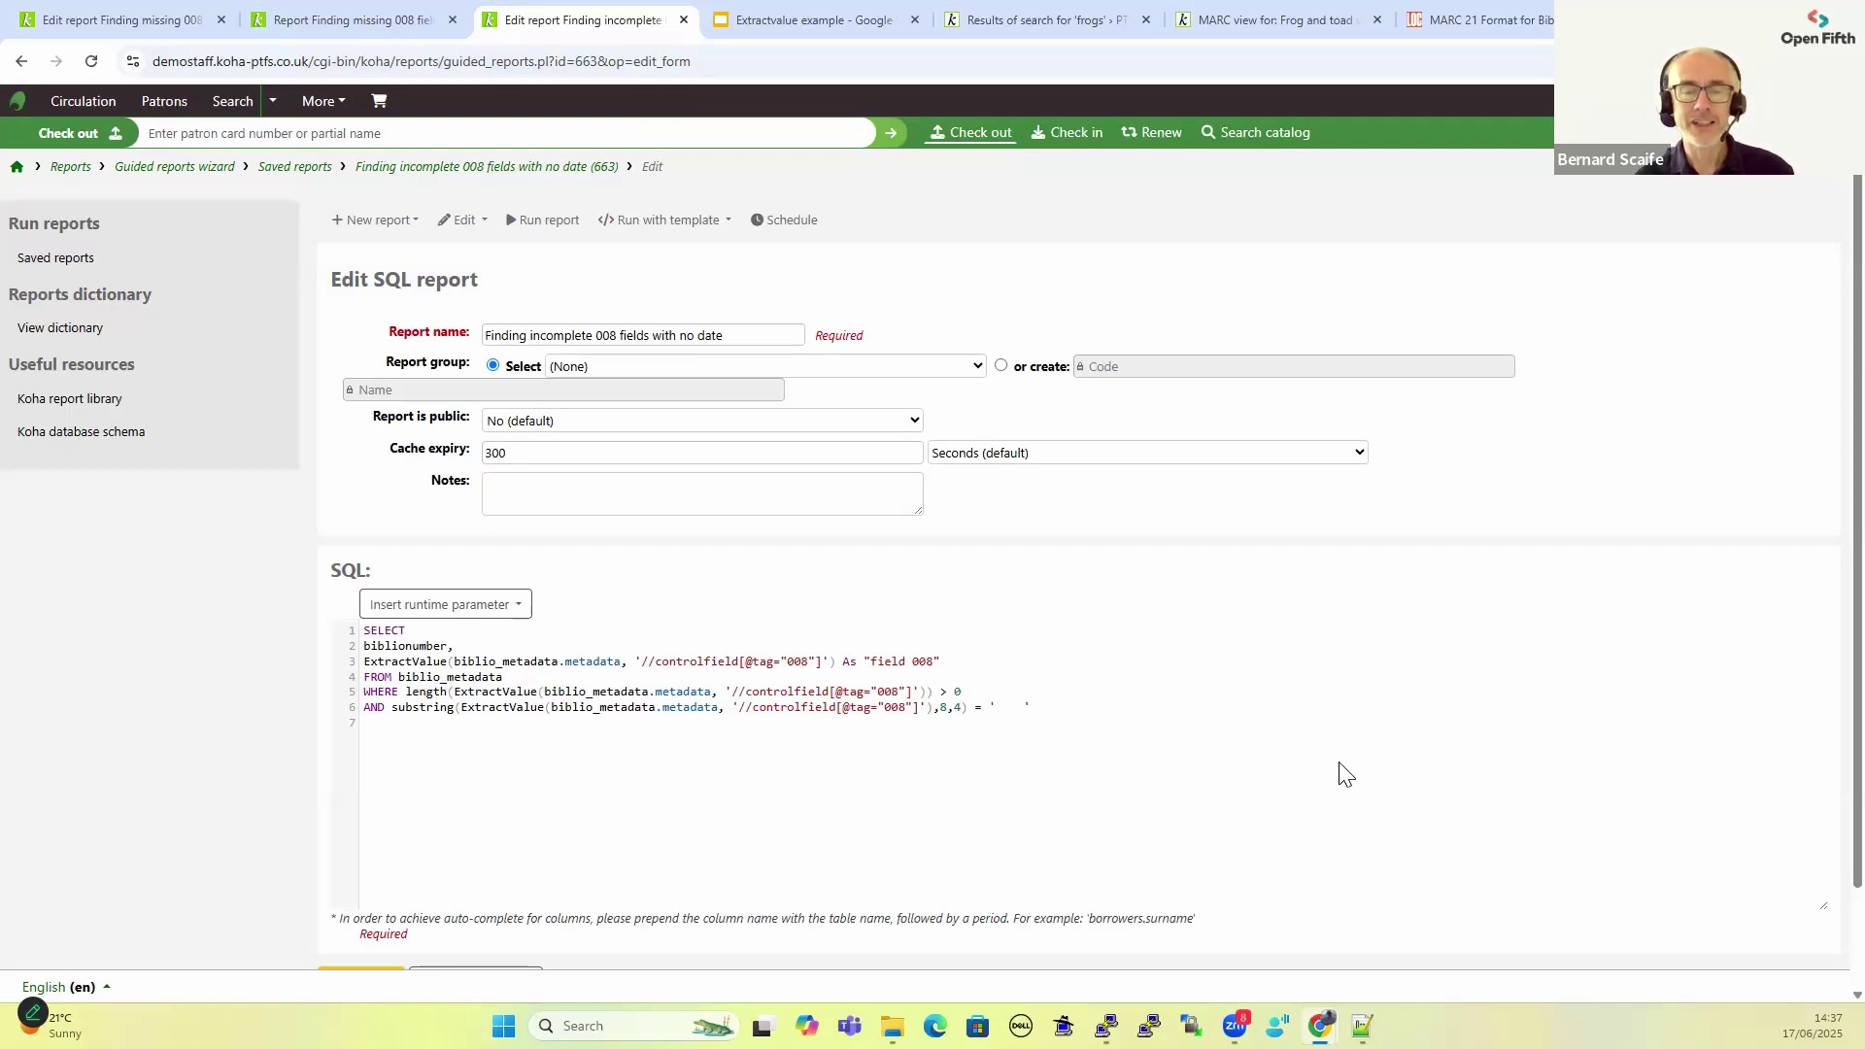
Run the "Finding incomplete 008 fields with no date" report in a new browser tab and bring up its results
scroll(631, 690, down, 1)
scroll(583, 602, down, 1)
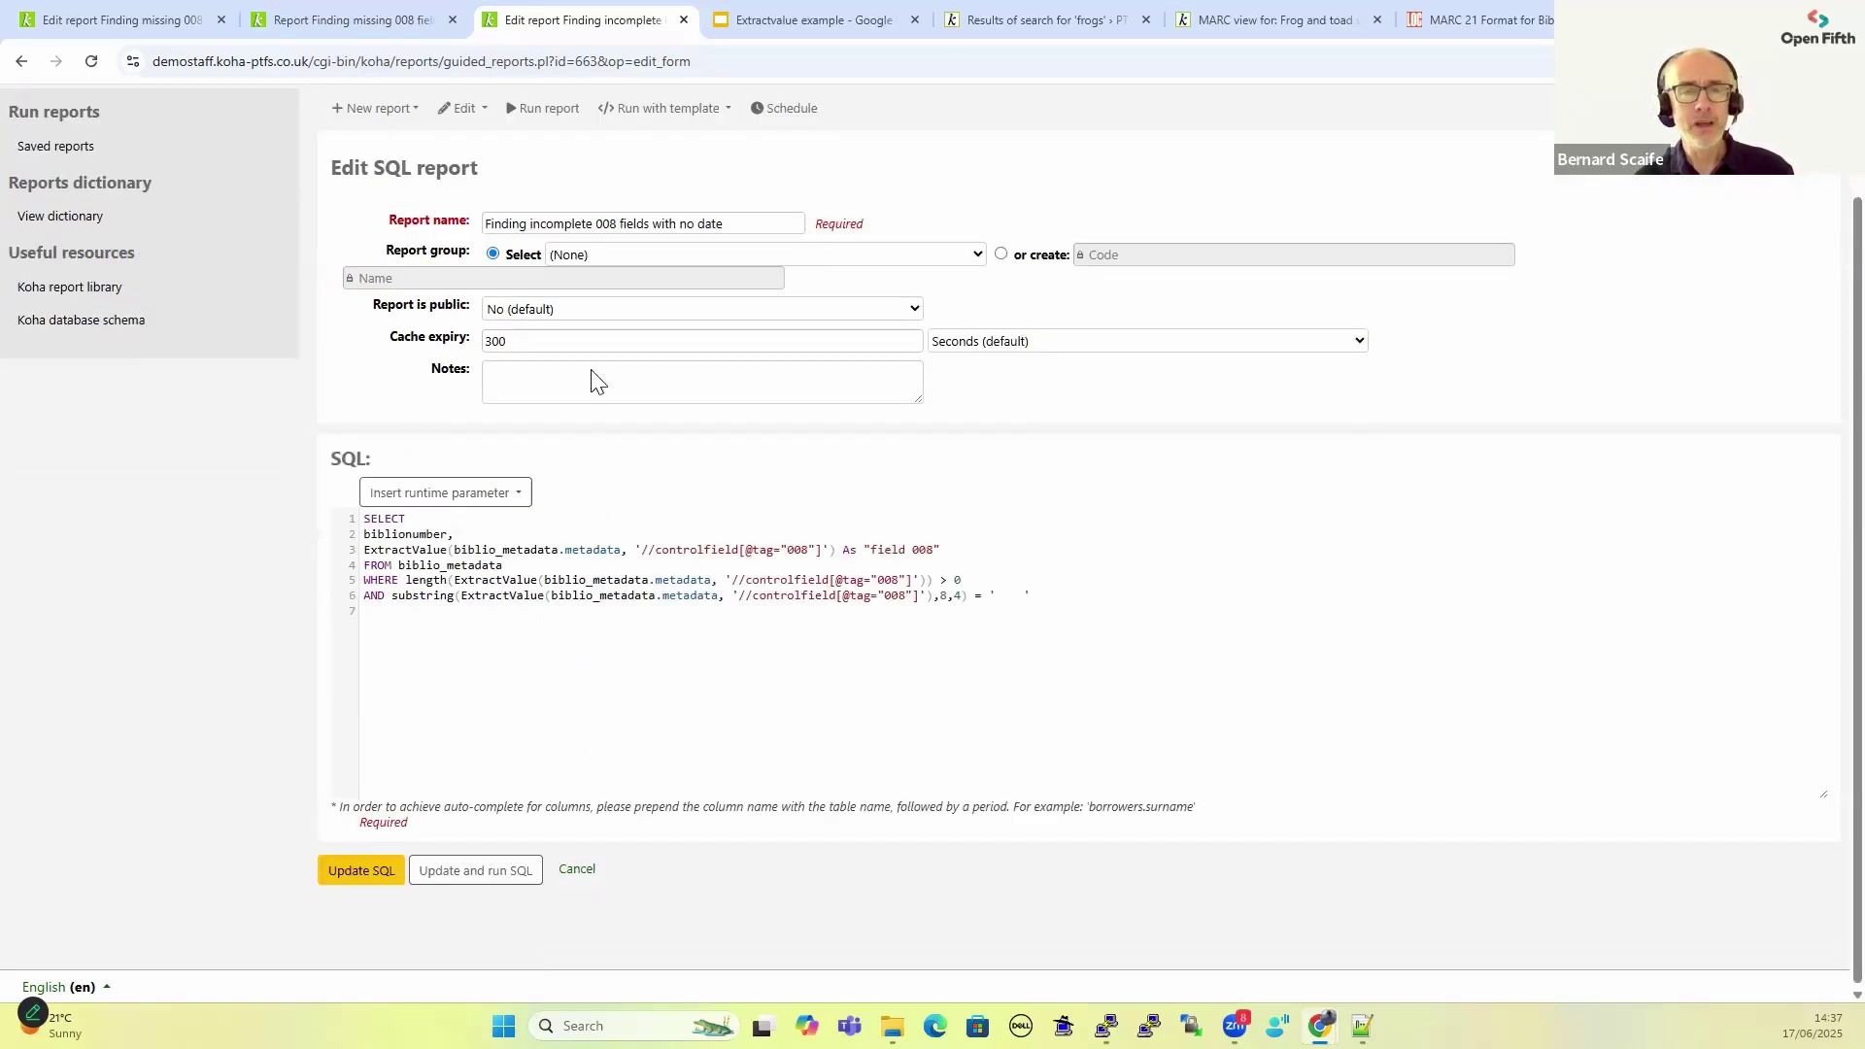
scroll(592, 378, up, 1)
right_click(540, 219)
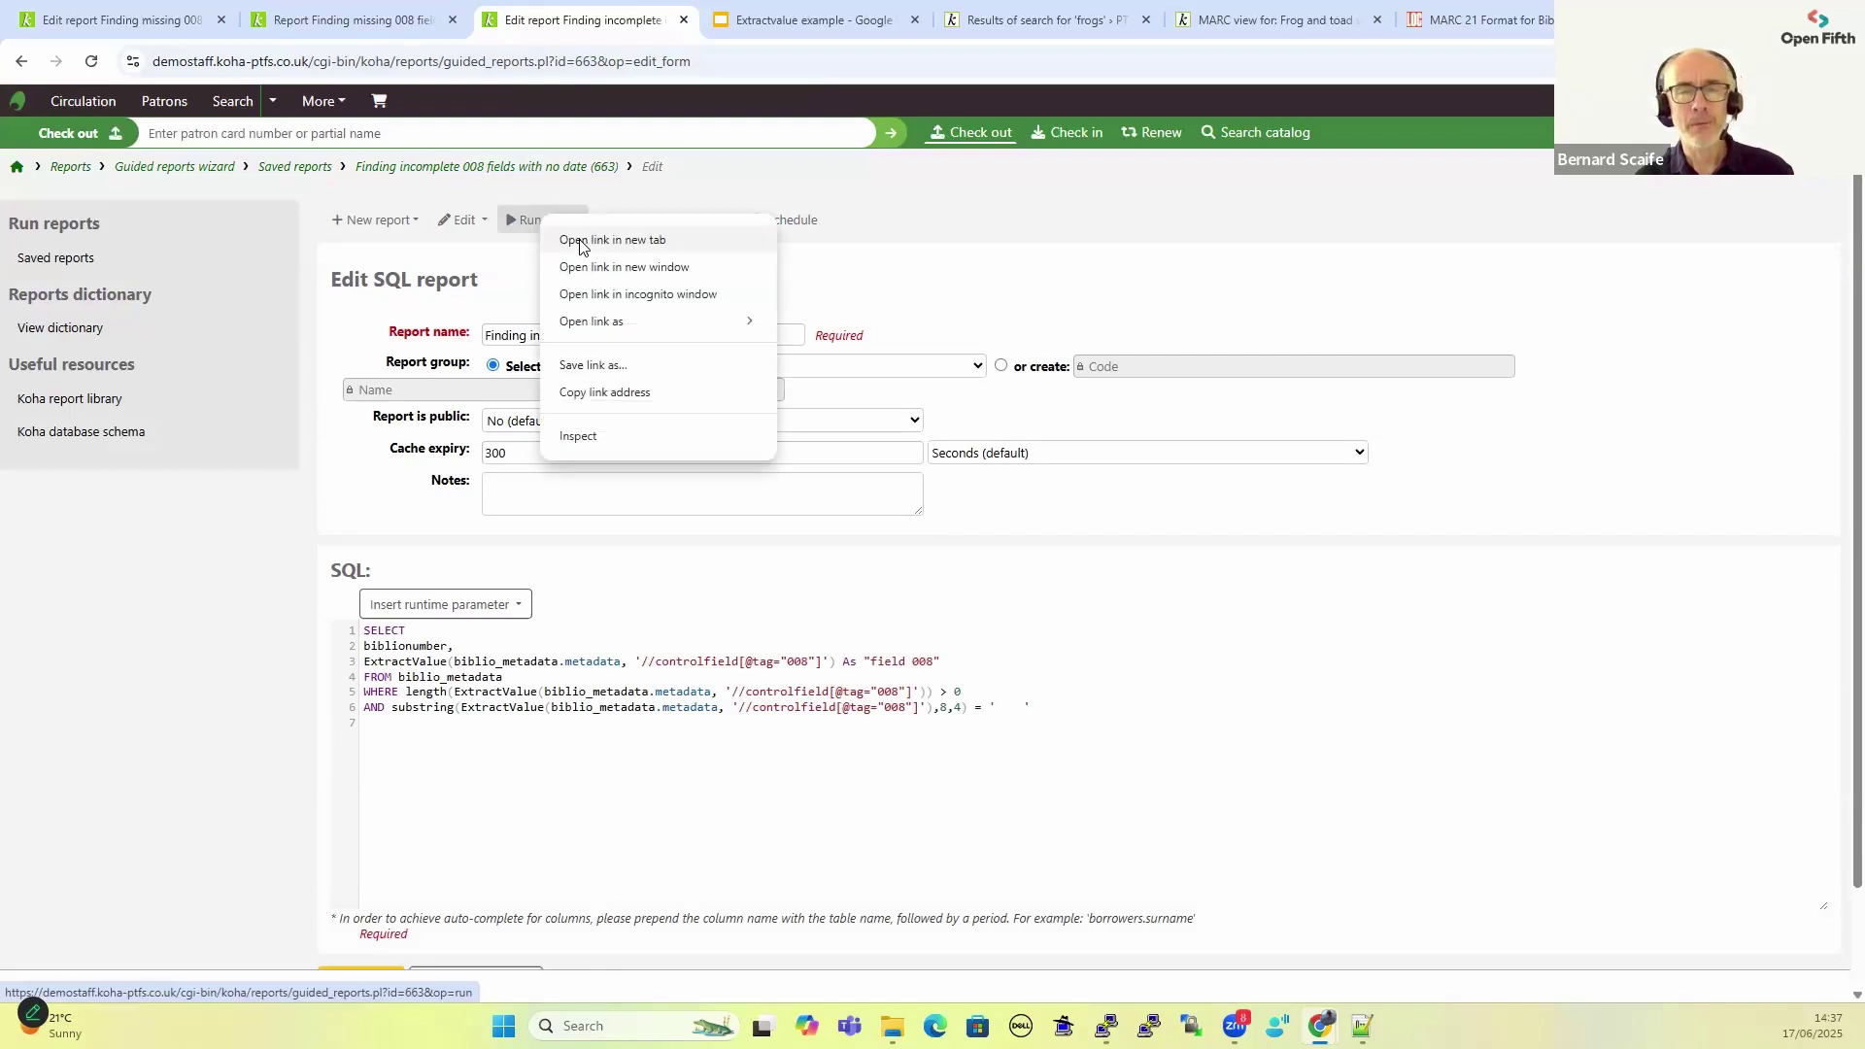
click(612, 240)
click(694, 14)
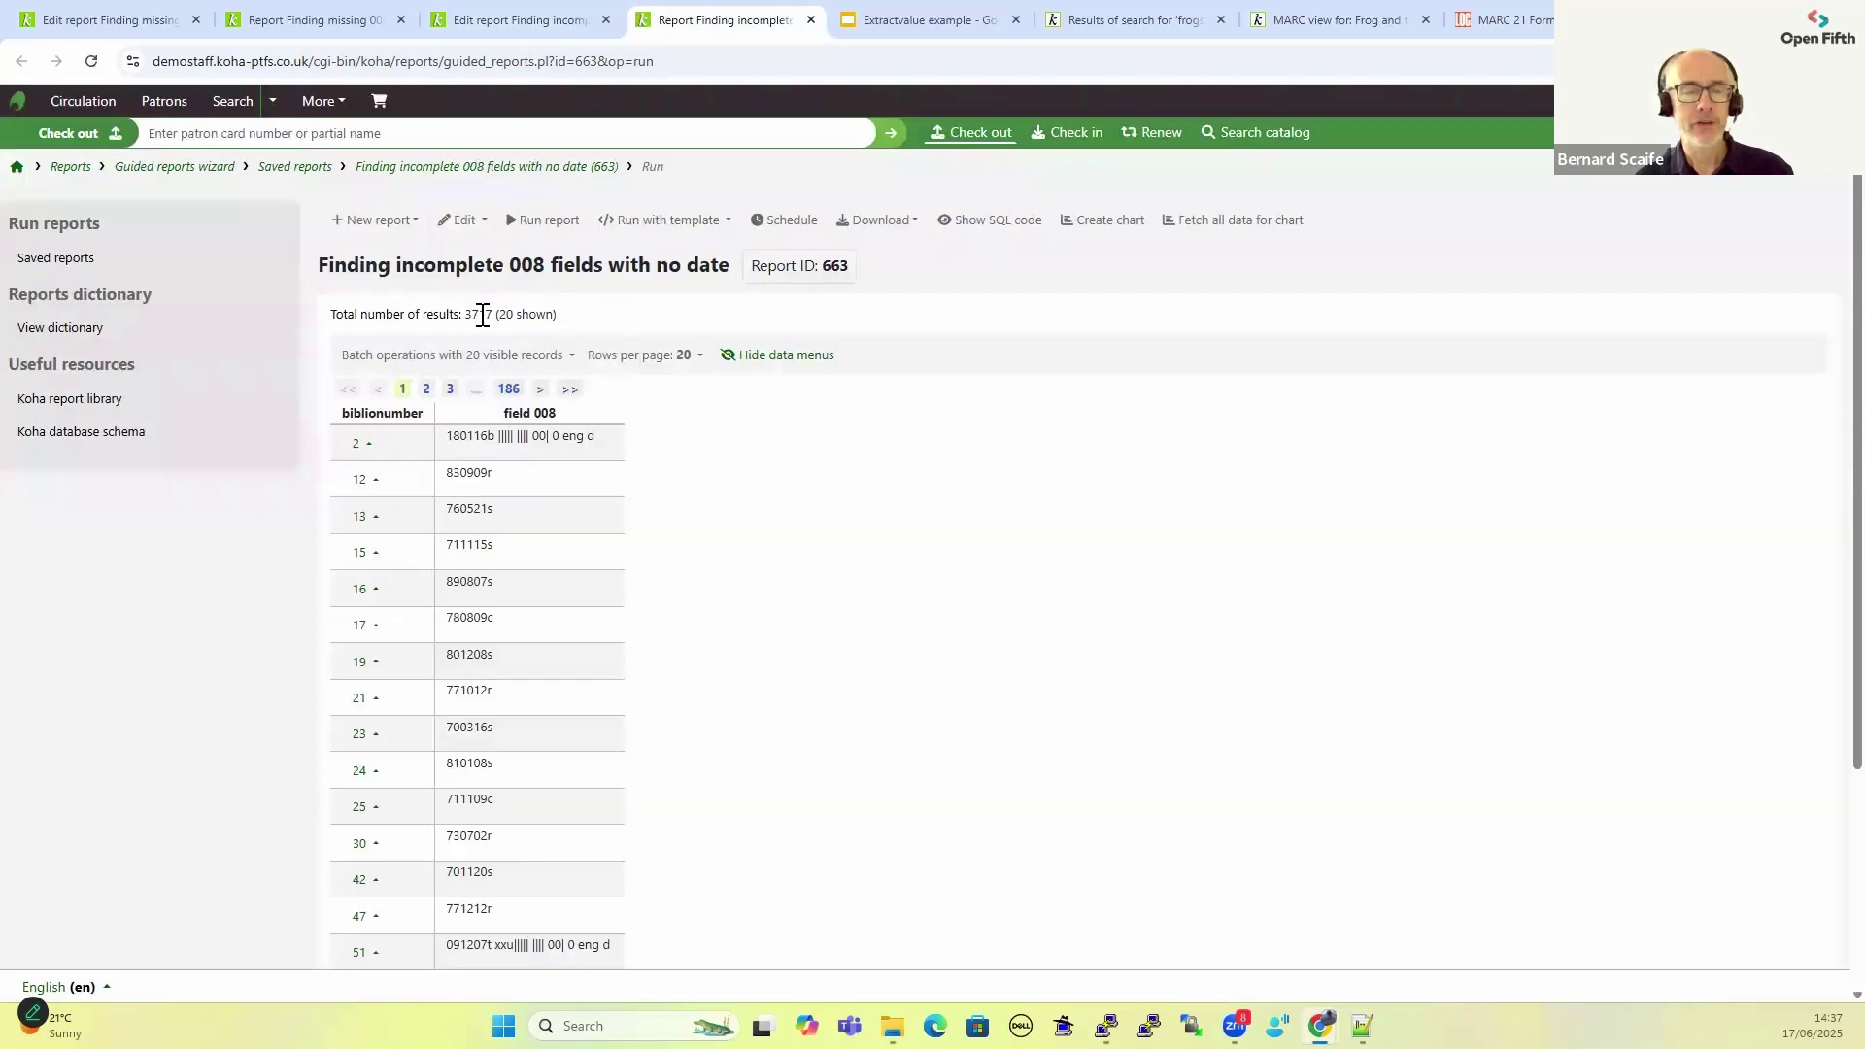
View the MARC details of biblionumber 13 from the report and inspect its 008 field
click(353, 530)
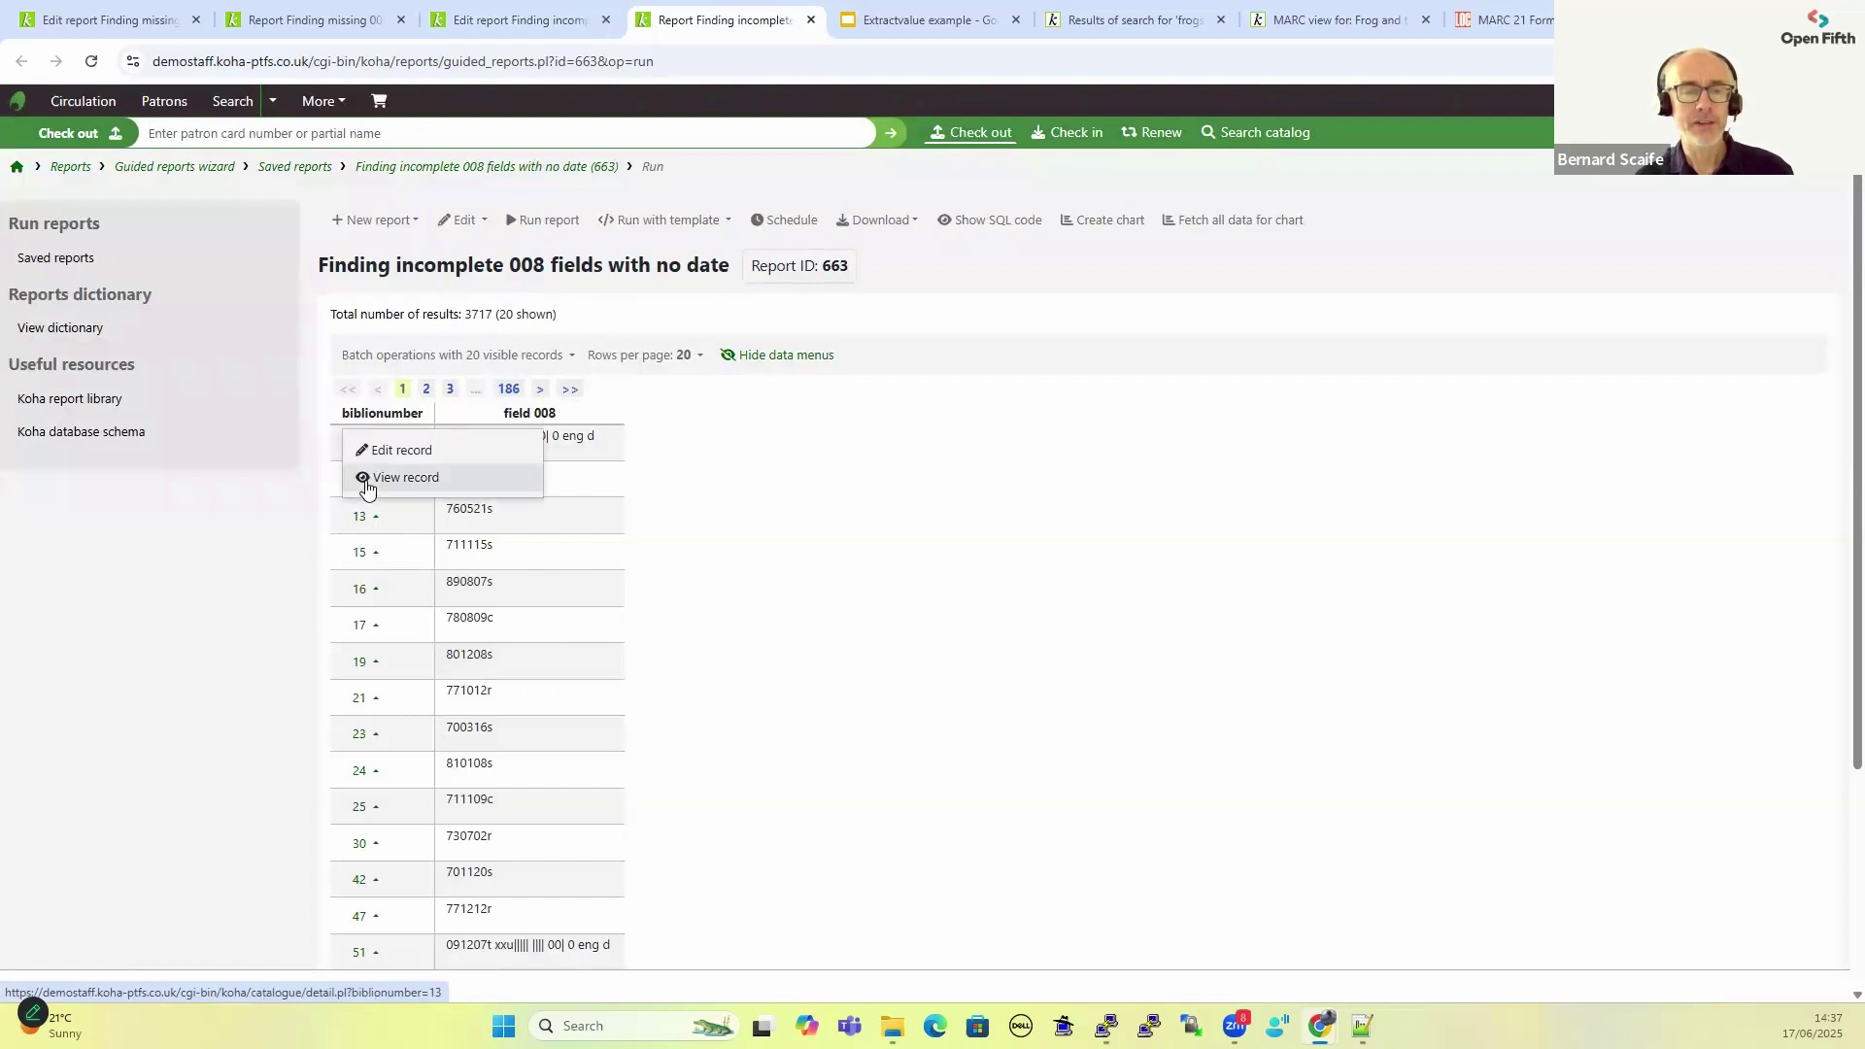
click(362, 481)
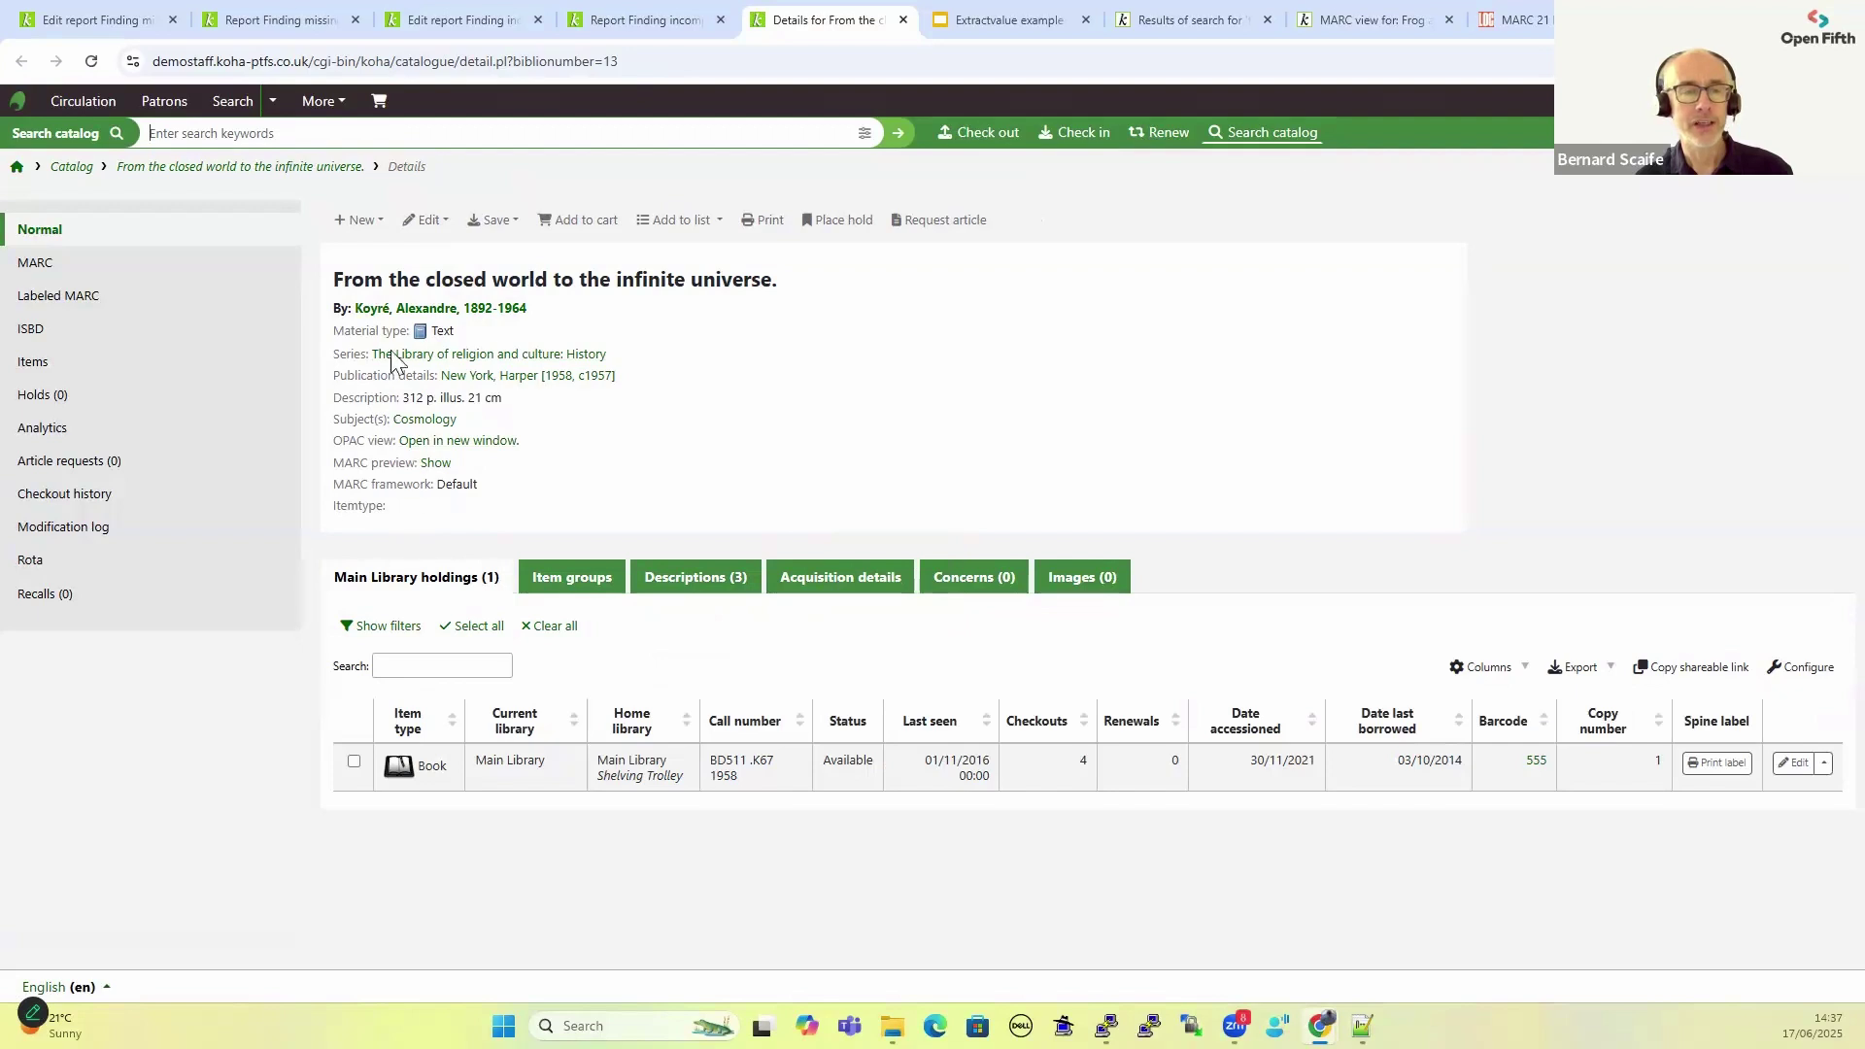
click(67, 266)
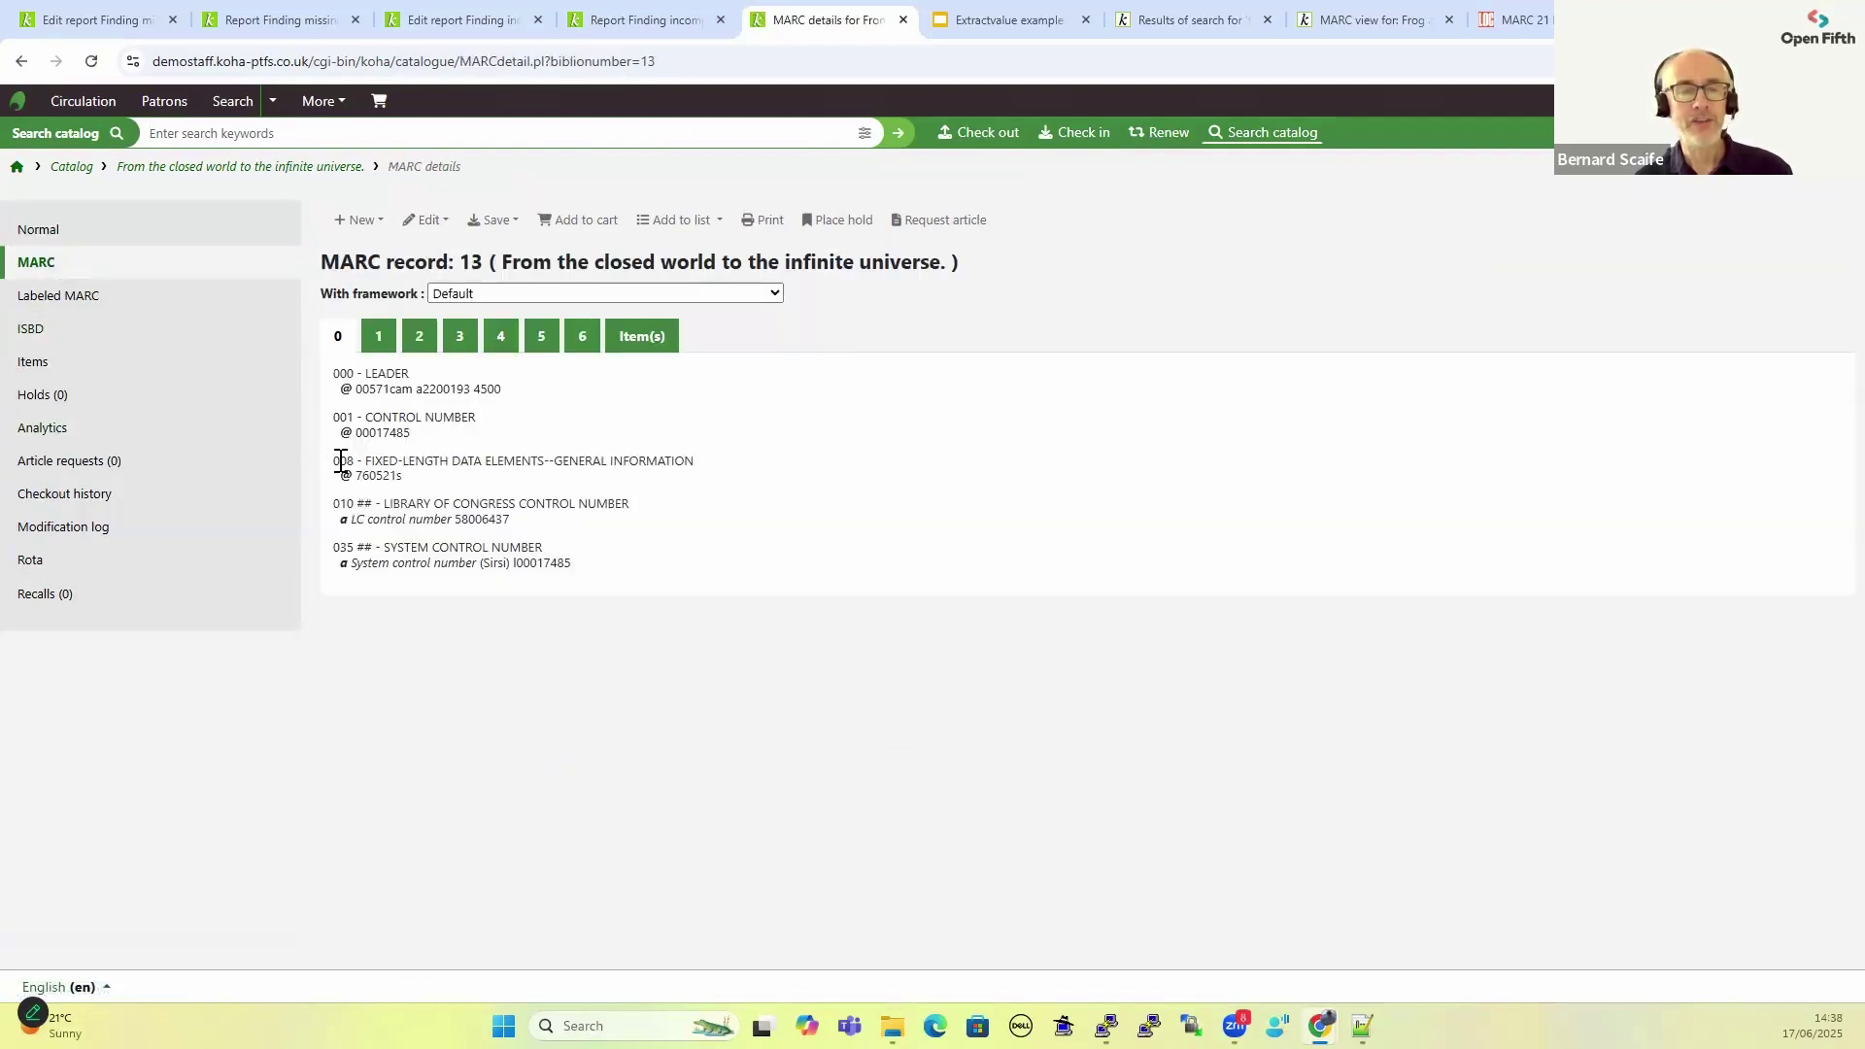
double_click(398, 478)
click(406, 480)
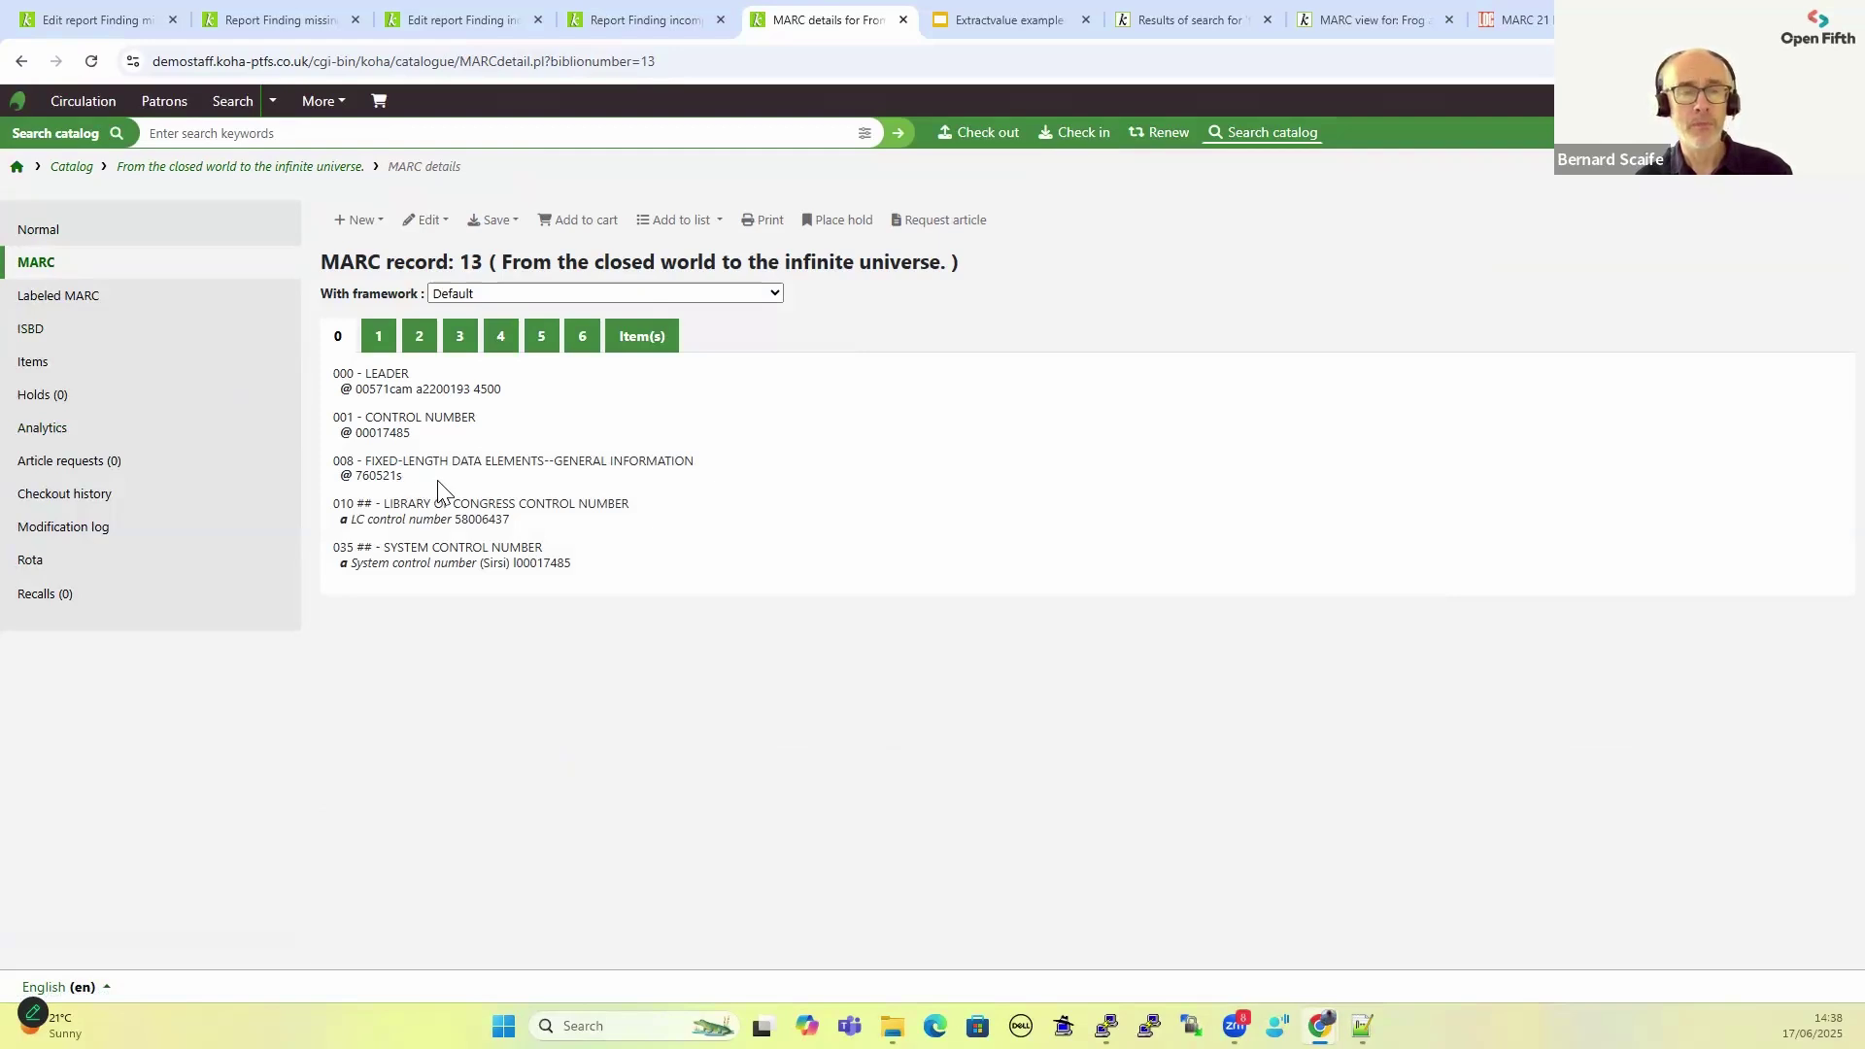
Compare biblionumber 13's 260 $c publication date with its 008 field, and return to the incomplete 008 report results
click(640, 18)
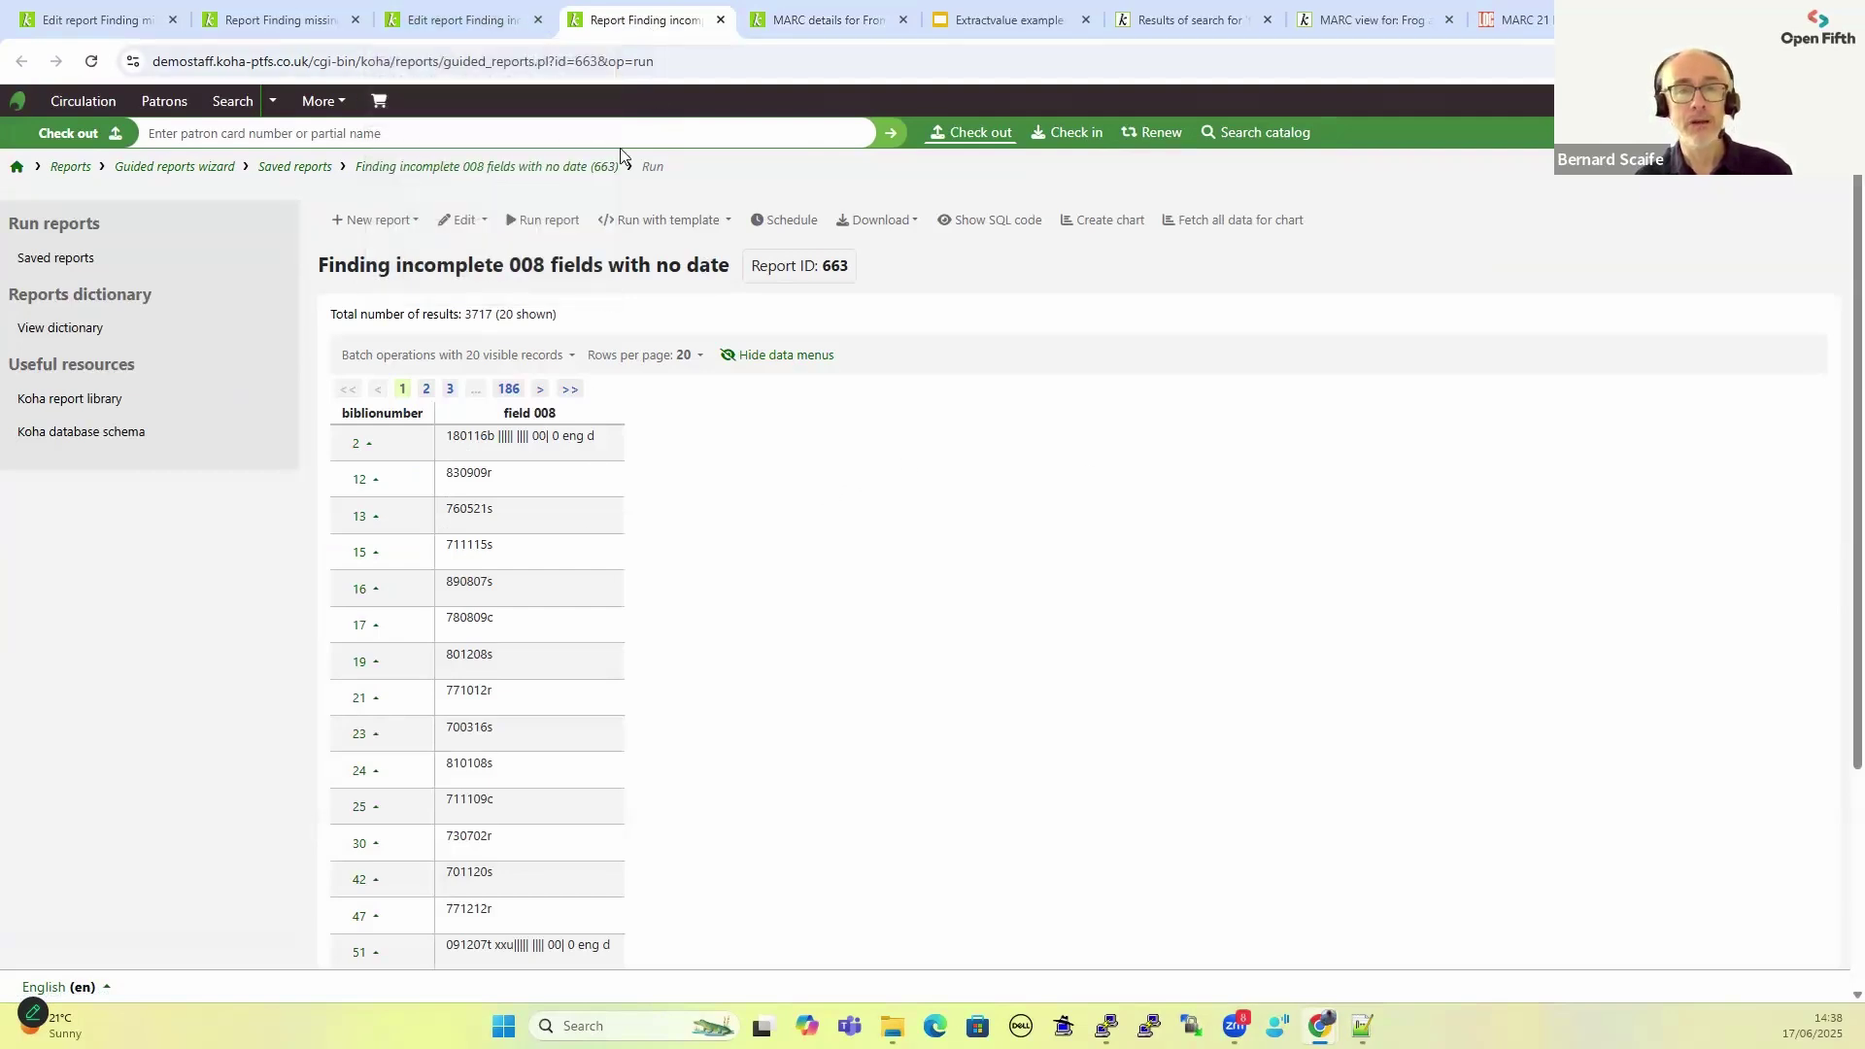
click(826, 20)
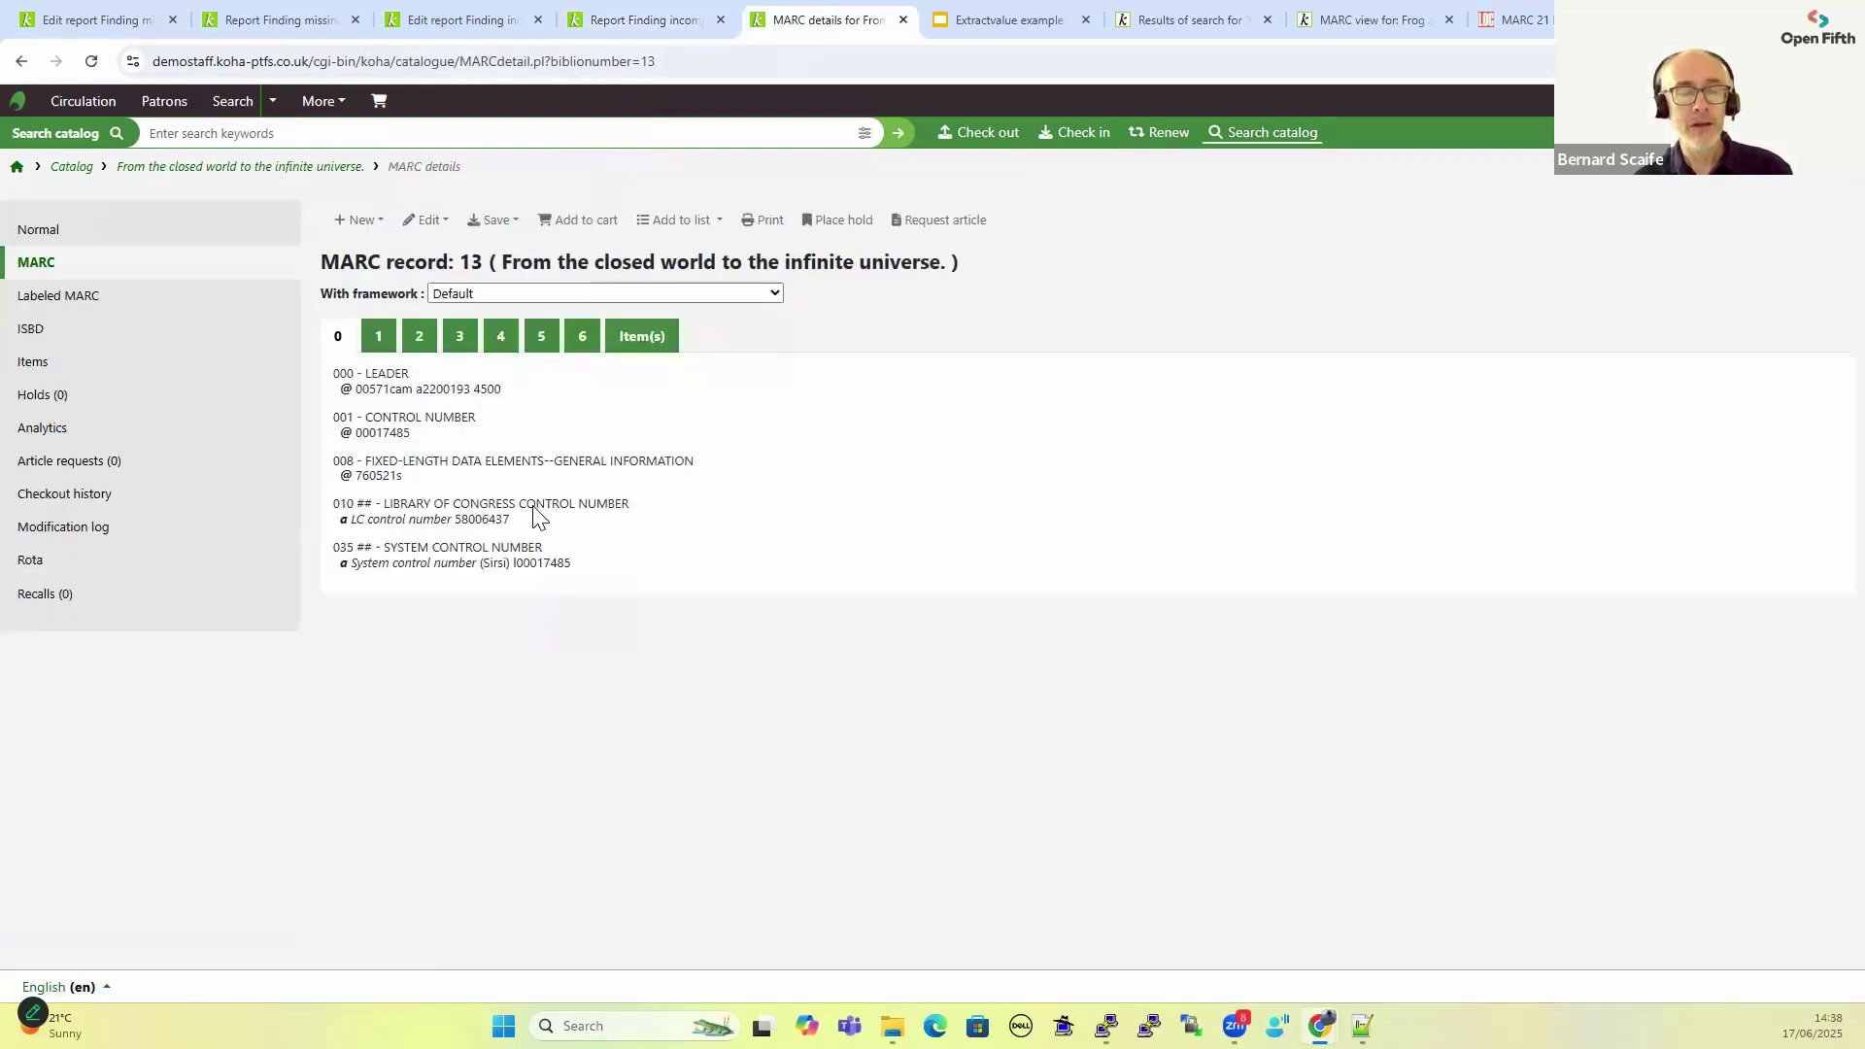
click(419, 337)
drag(335, 488, 583, 491)
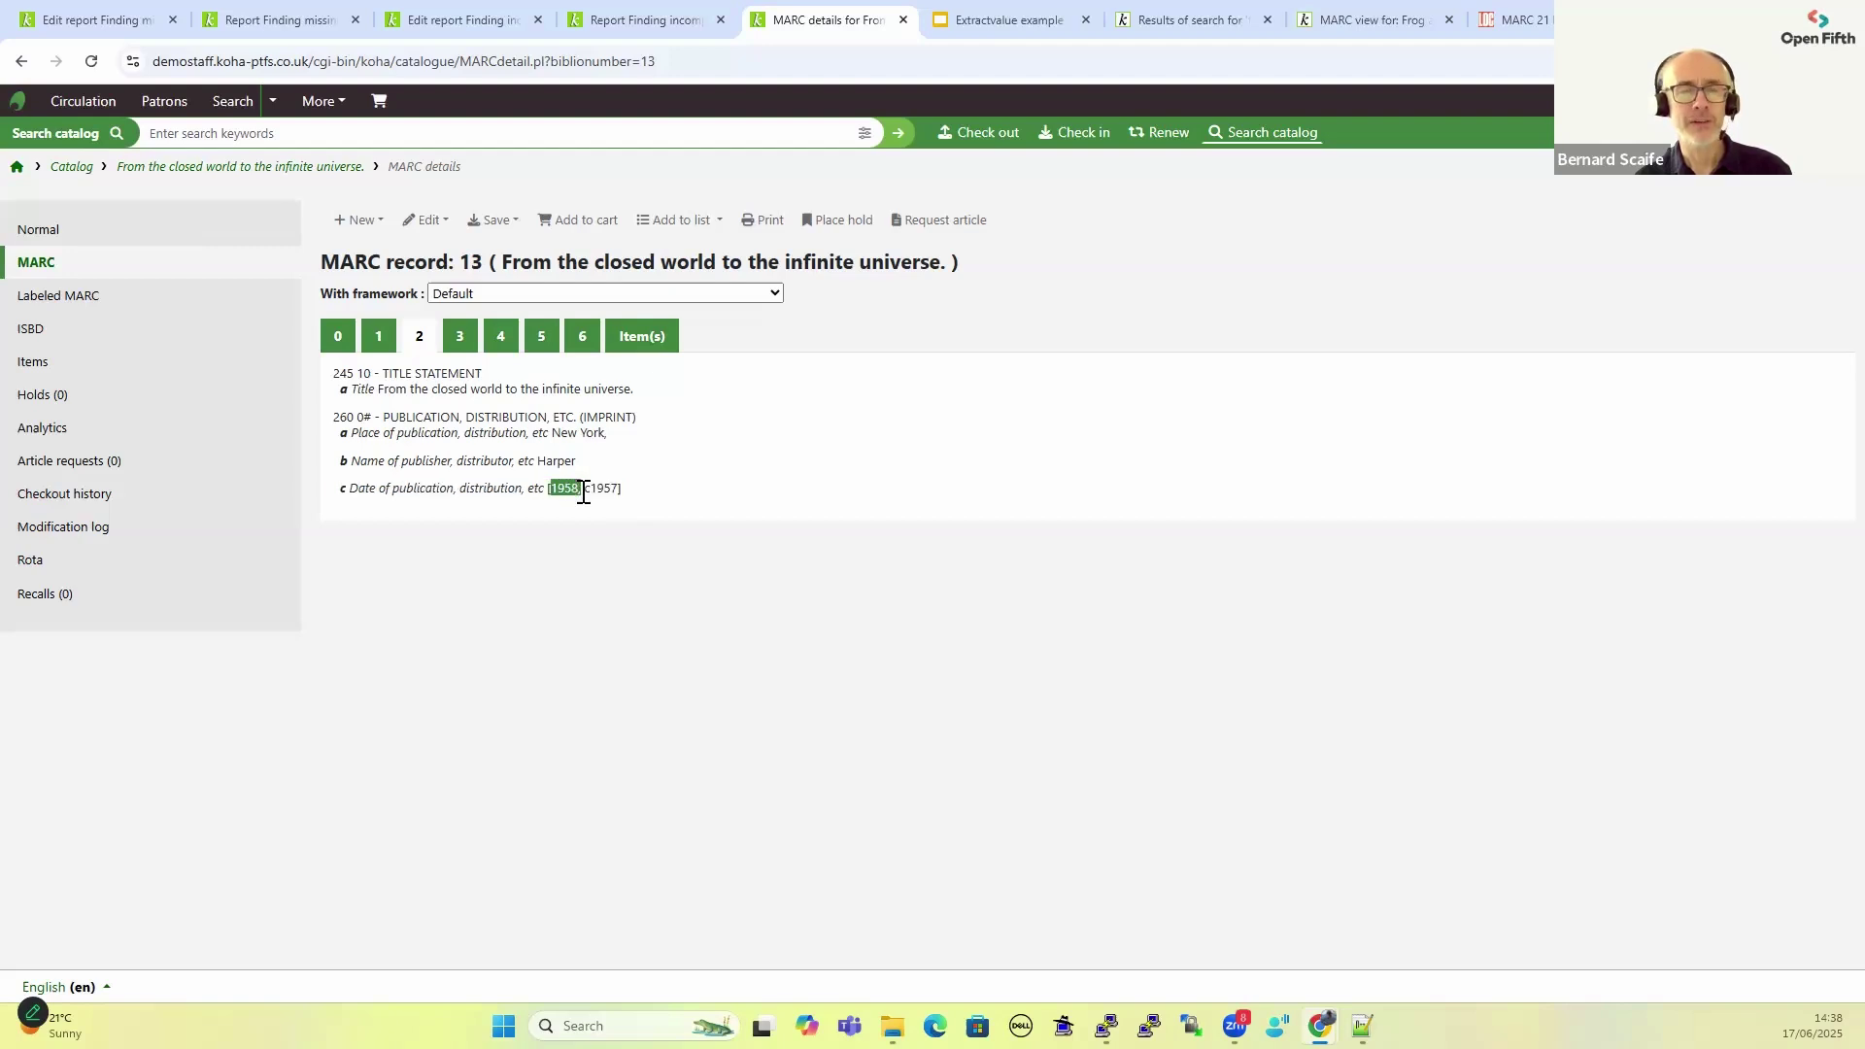
click(342, 336)
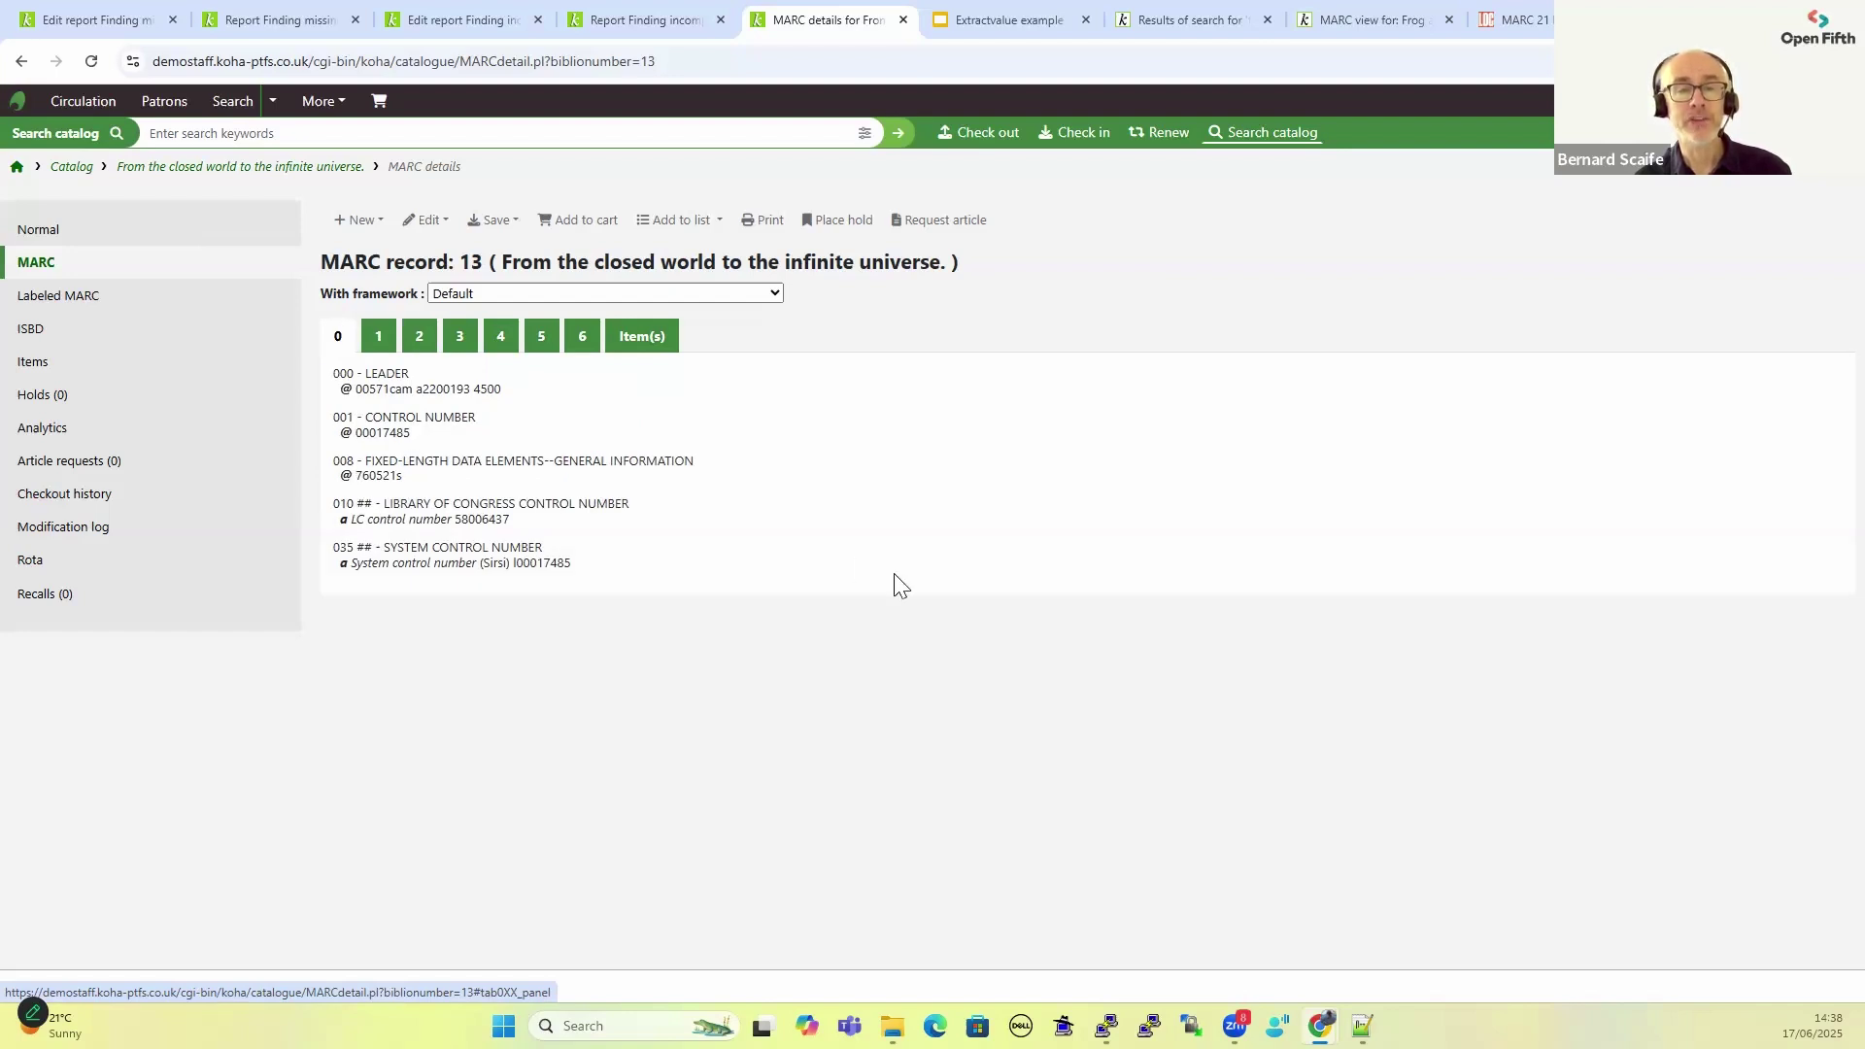
click(643, 17)
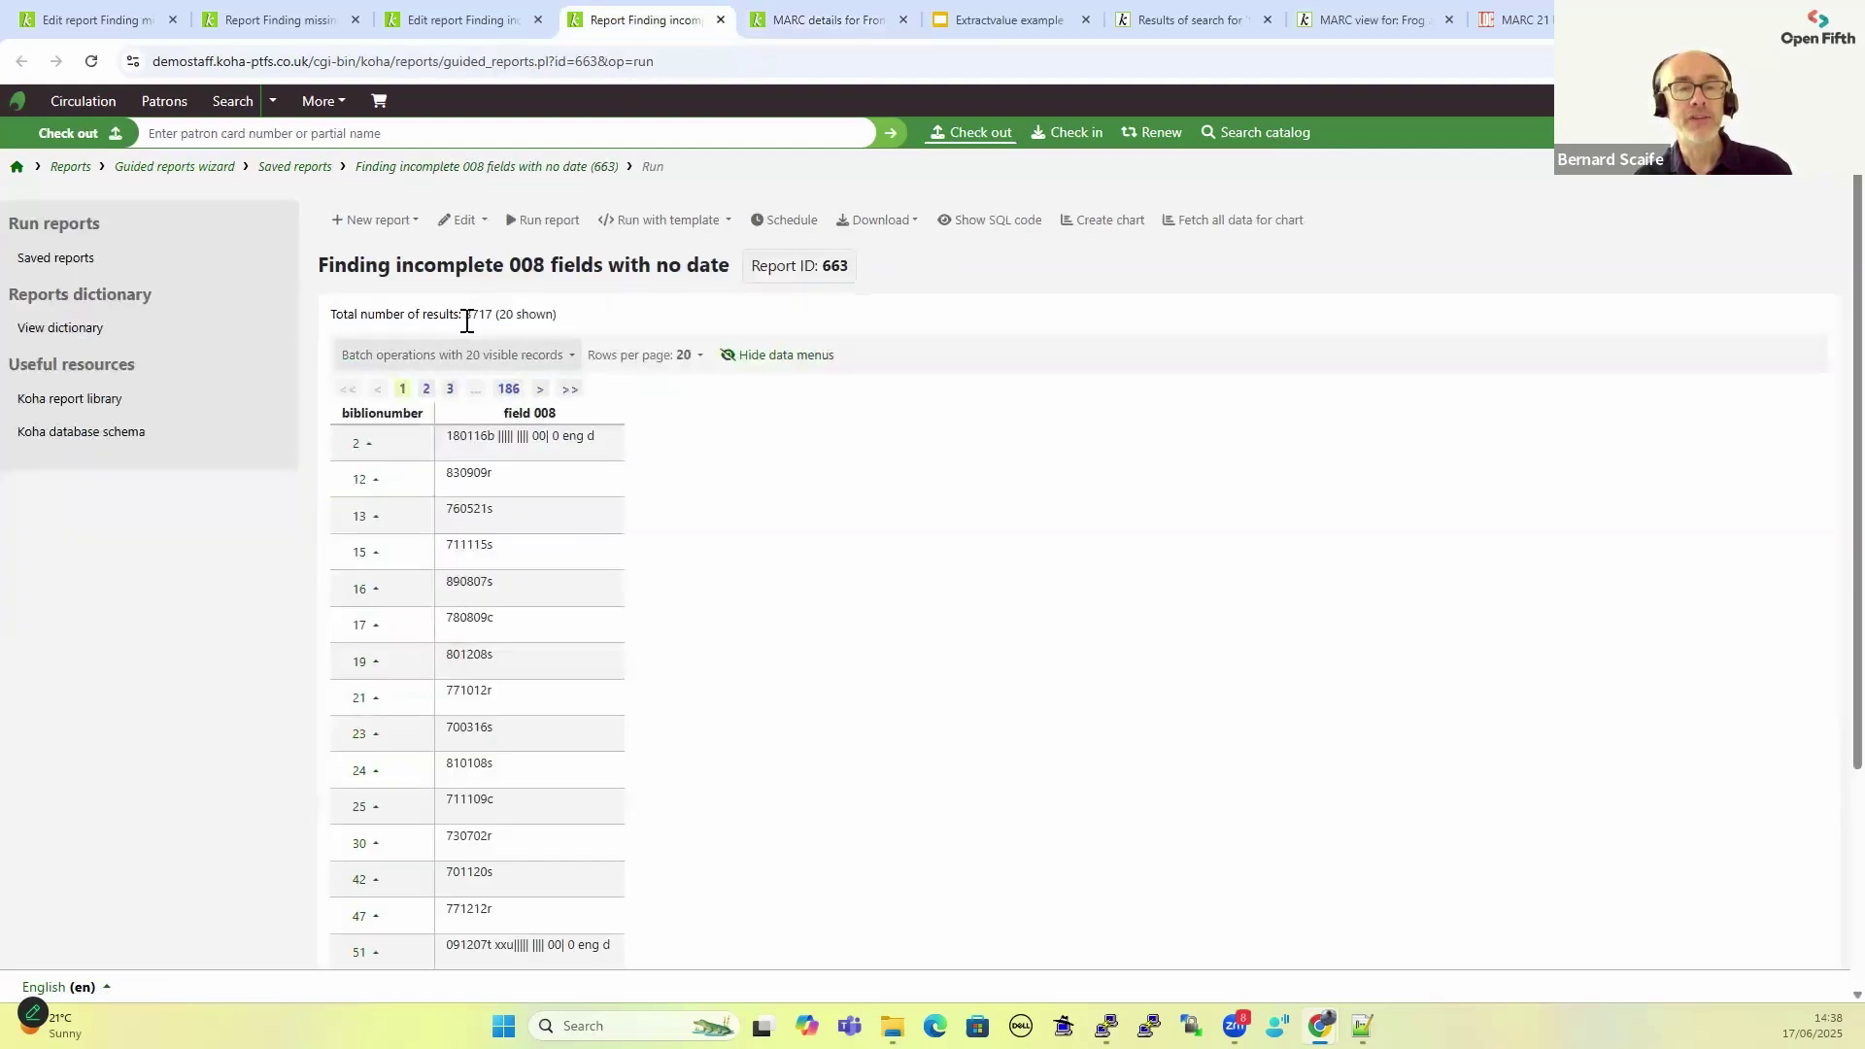